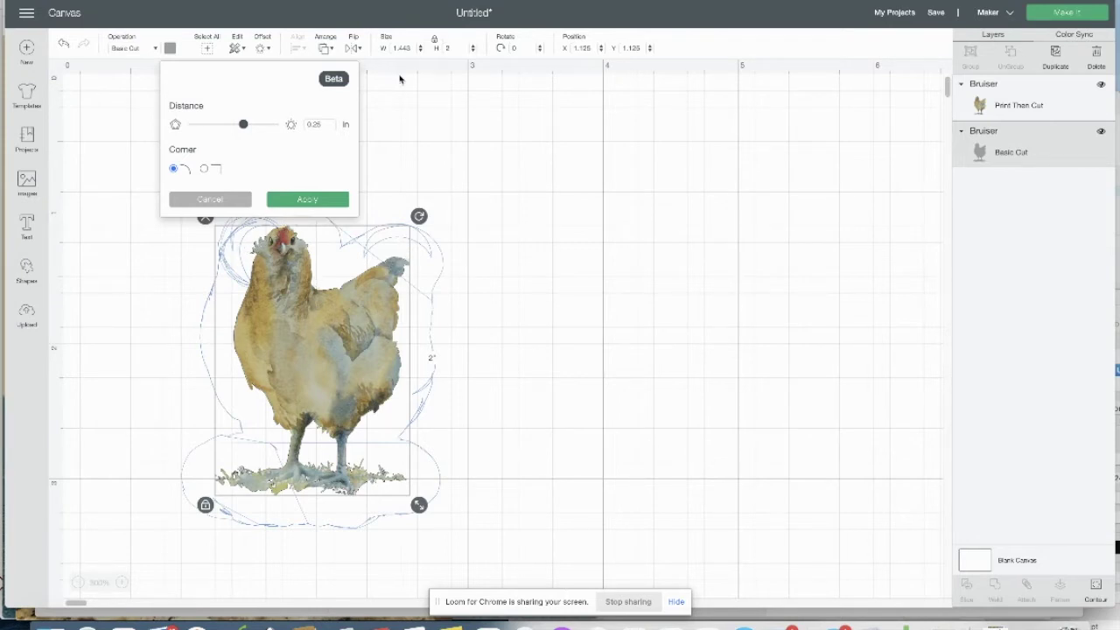
# Dismiss the Offset panel and delete the Basic Cut chicken layer, keeping the Bruiser group.
pyautogui.click(596, 182)
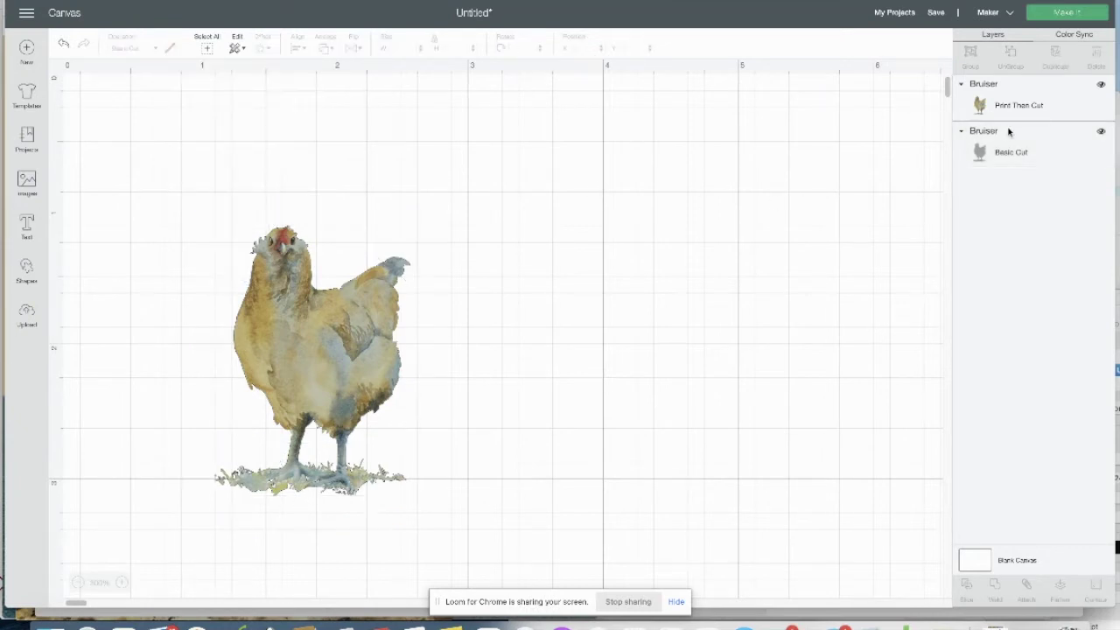
pyautogui.click(1009, 153)
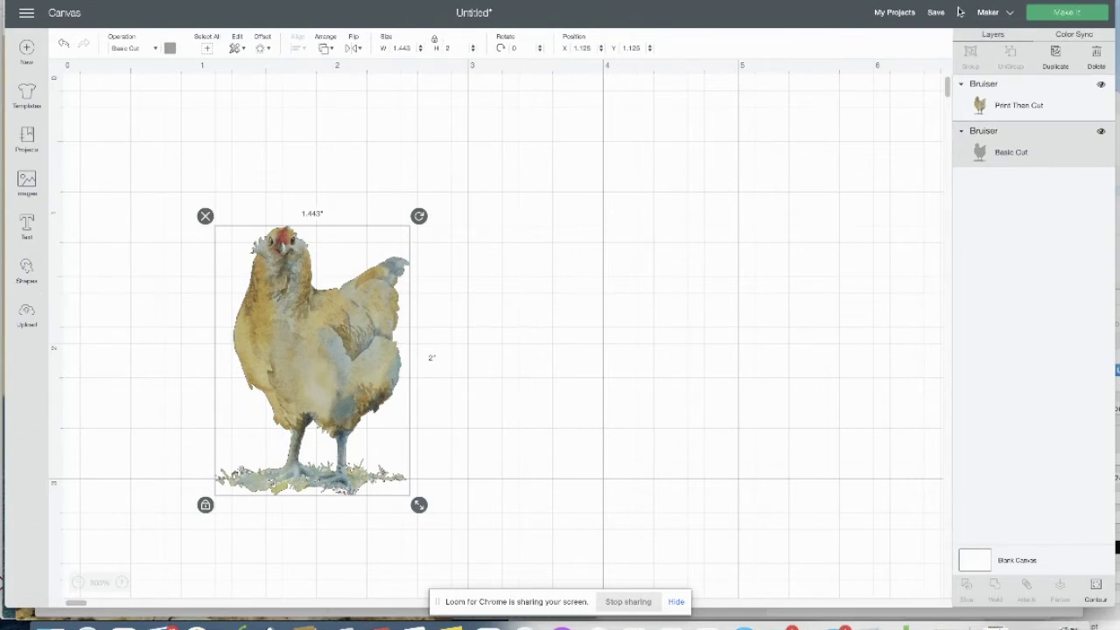
pyautogui.press('Delete')
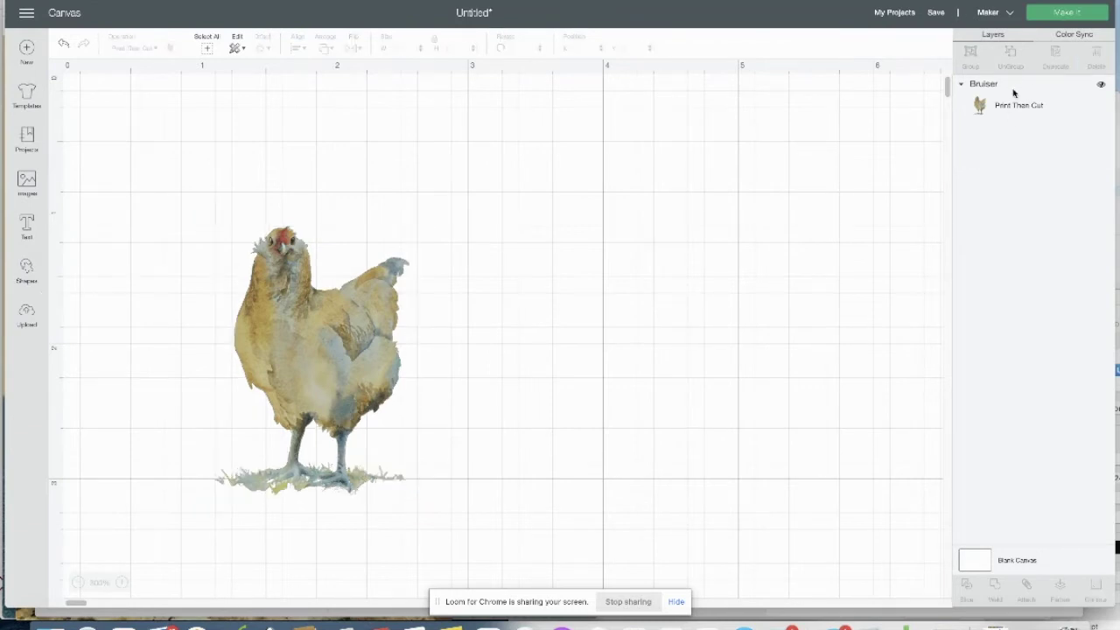
pyautogui.click(1013, 91)
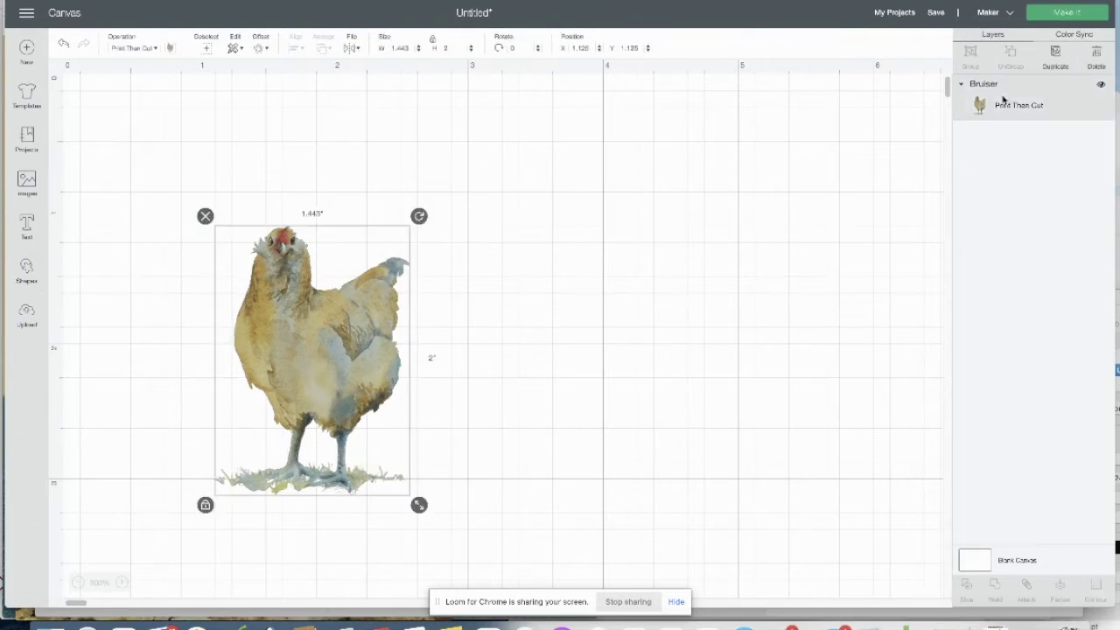
# Send the chicken mat to print with Use System Dialog turned on.
pyautogui.click(1050, 14)
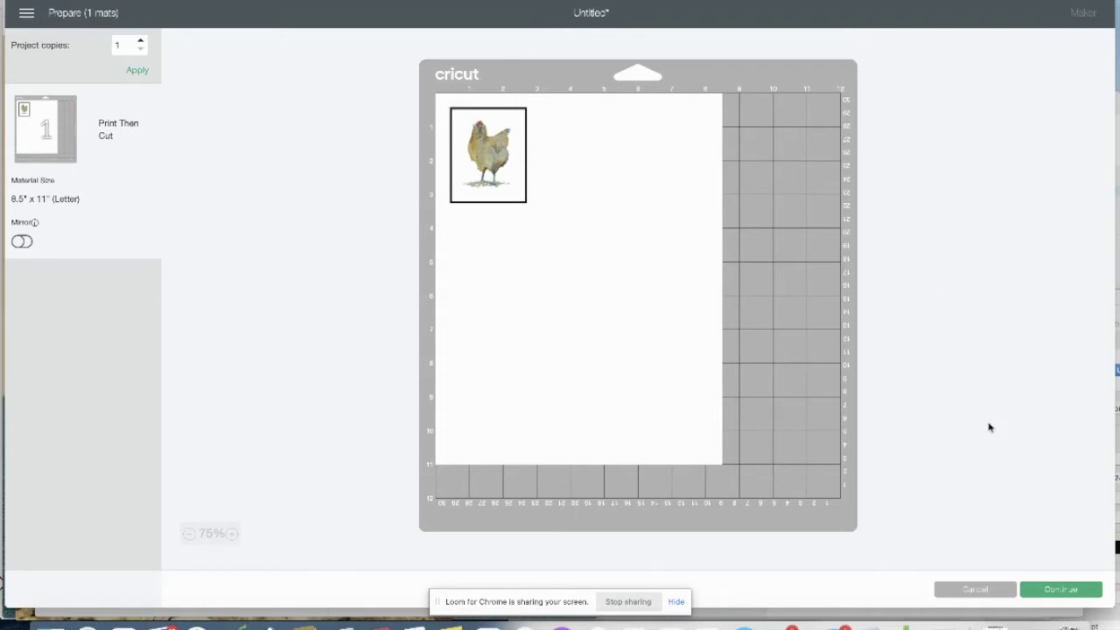
pyautogui.click(1060, 589)
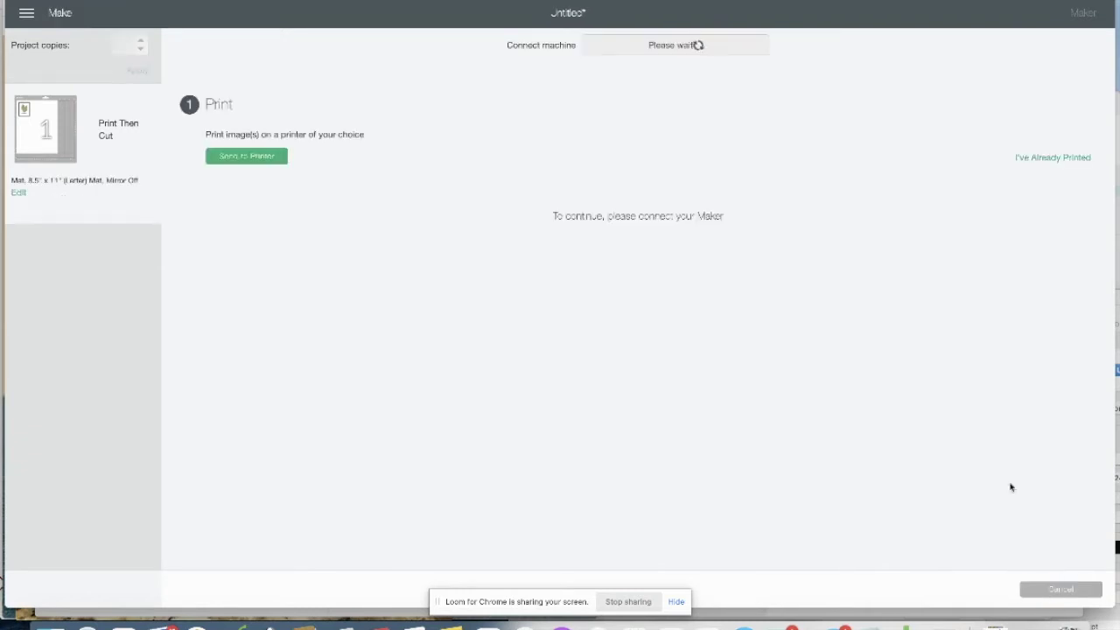
pyautogui.click(243, 159)
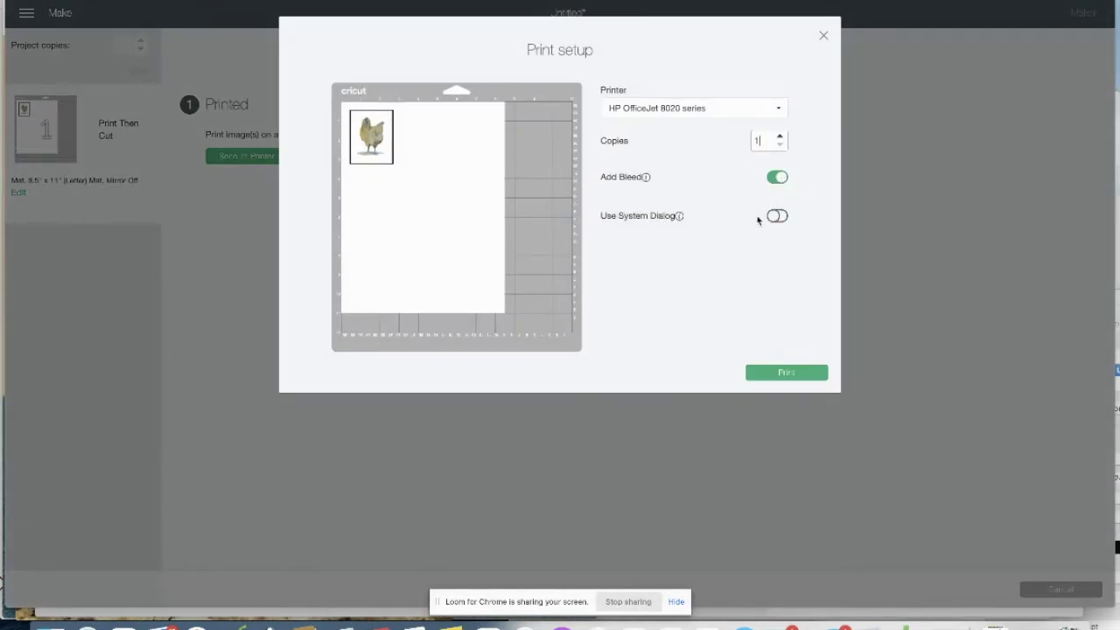
pyautogui.click(776, 216)
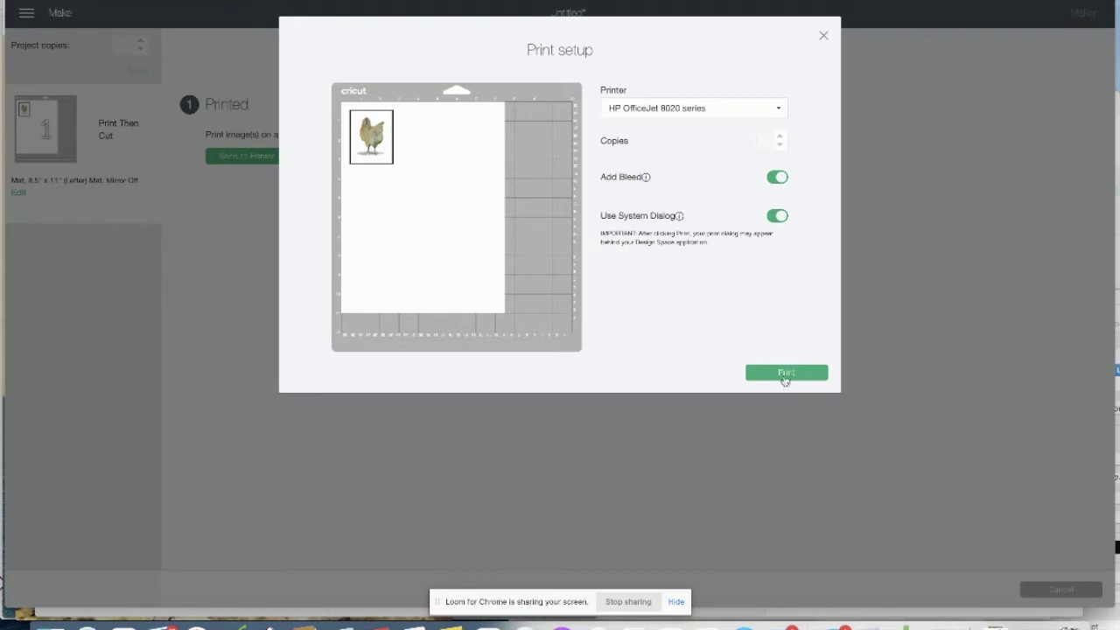
pyautogui.click(785, 374)
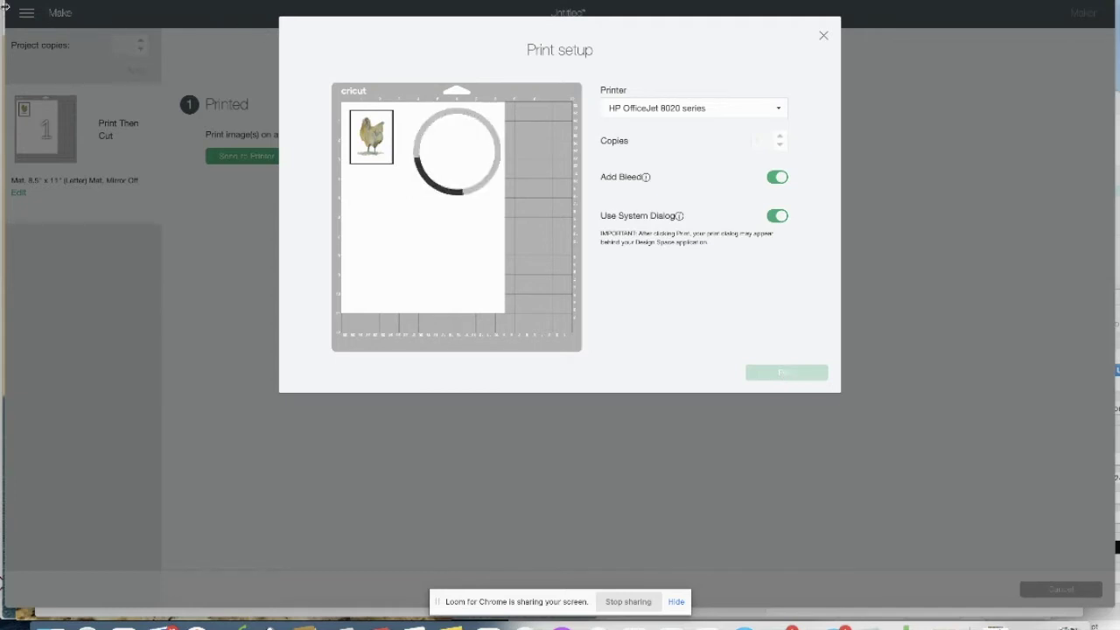
pyautogui.press('super+m')
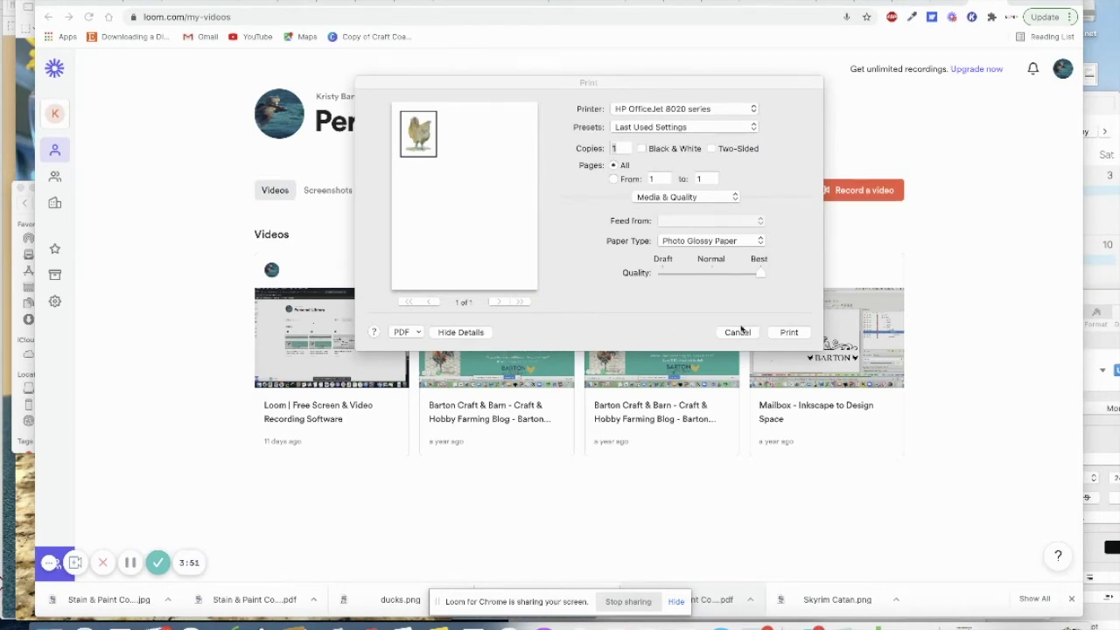
# Choose Save as PDF and save the chicken page as 'Bruiser PDF' in Downloads.
pyautogui.click(418, 333)
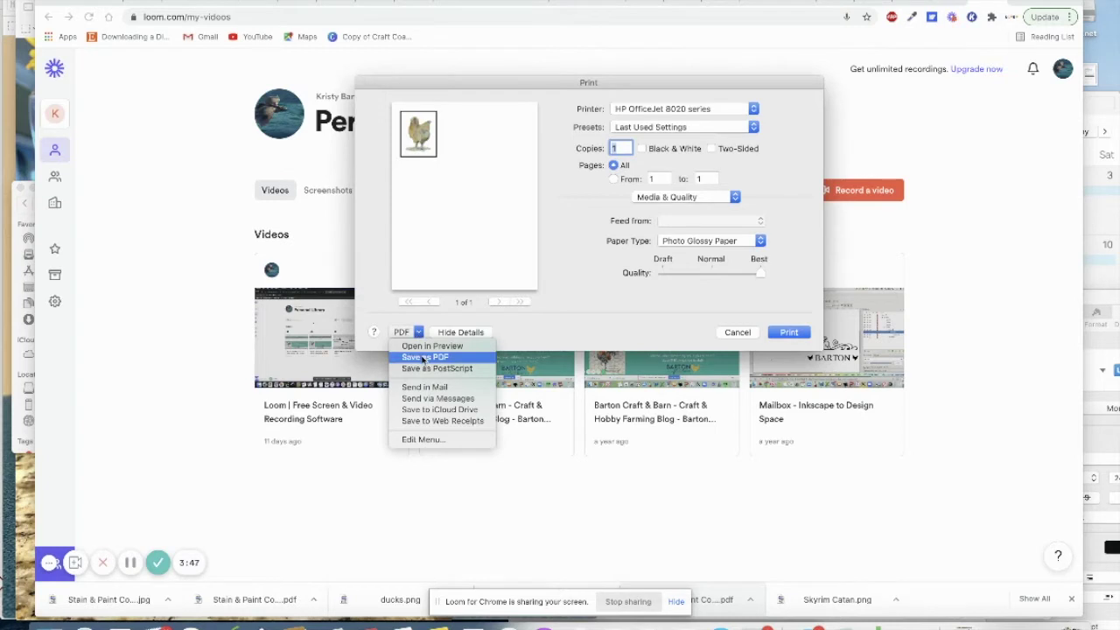
pyautogui.click(425, 357)
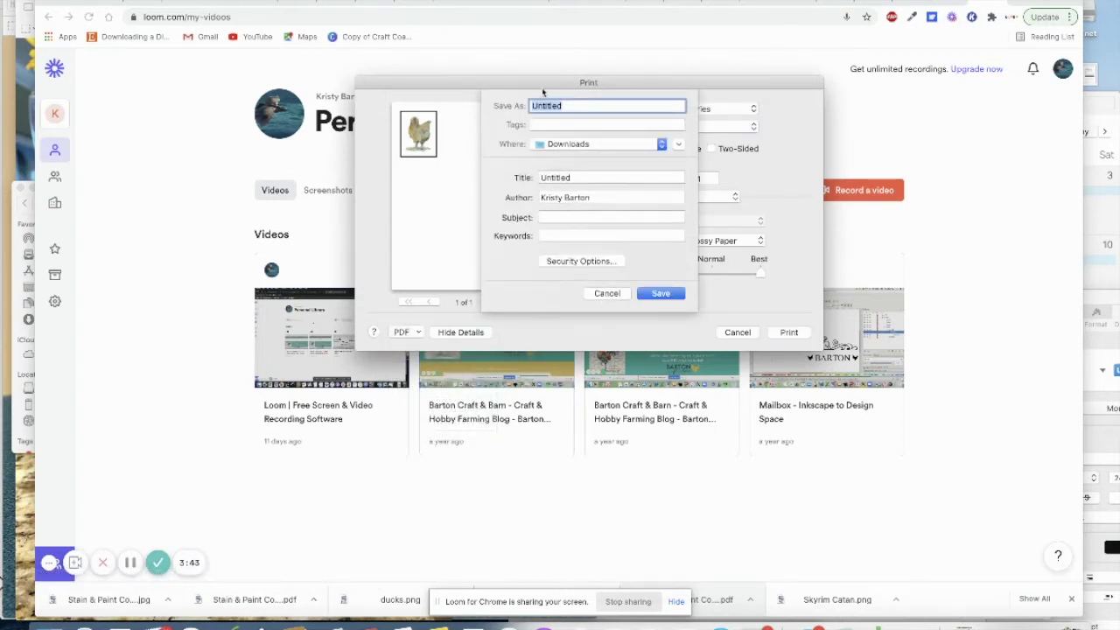
pyautogui.write('Bruiser PDF')
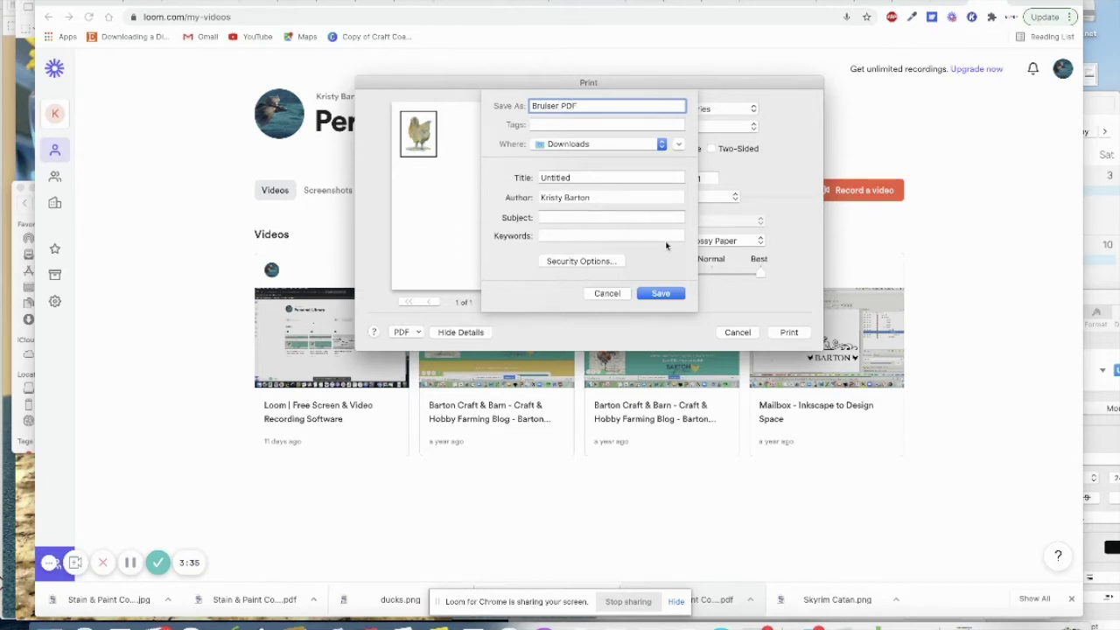
pyautogui.click(661, 294)
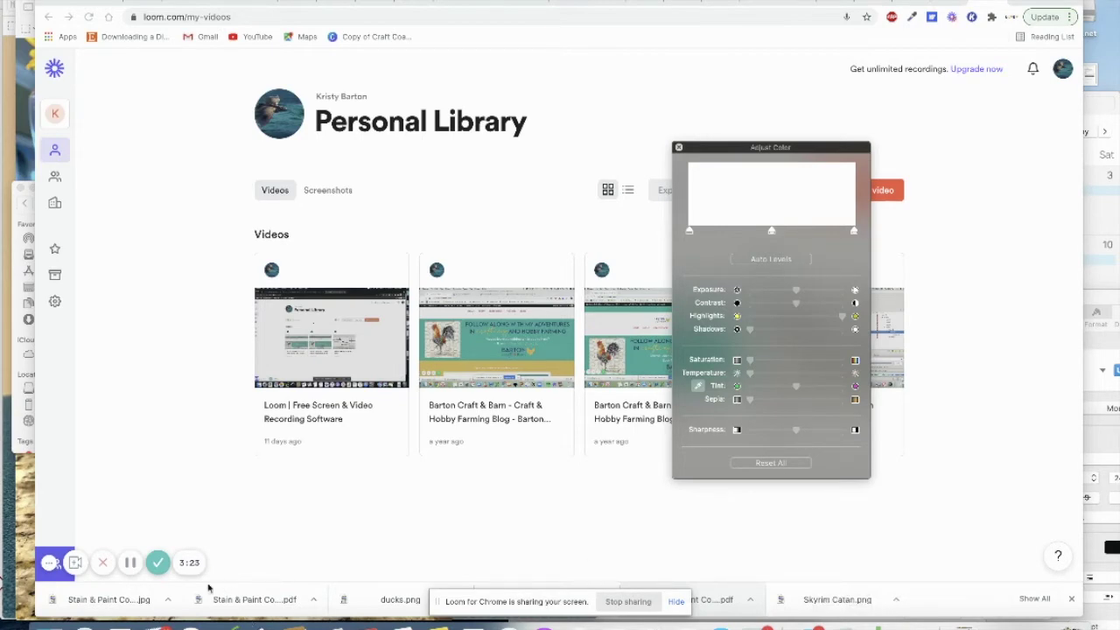
# Open Bruiser PDF from the Downloads folder in Preview.
pyautogui.click(49, 623)
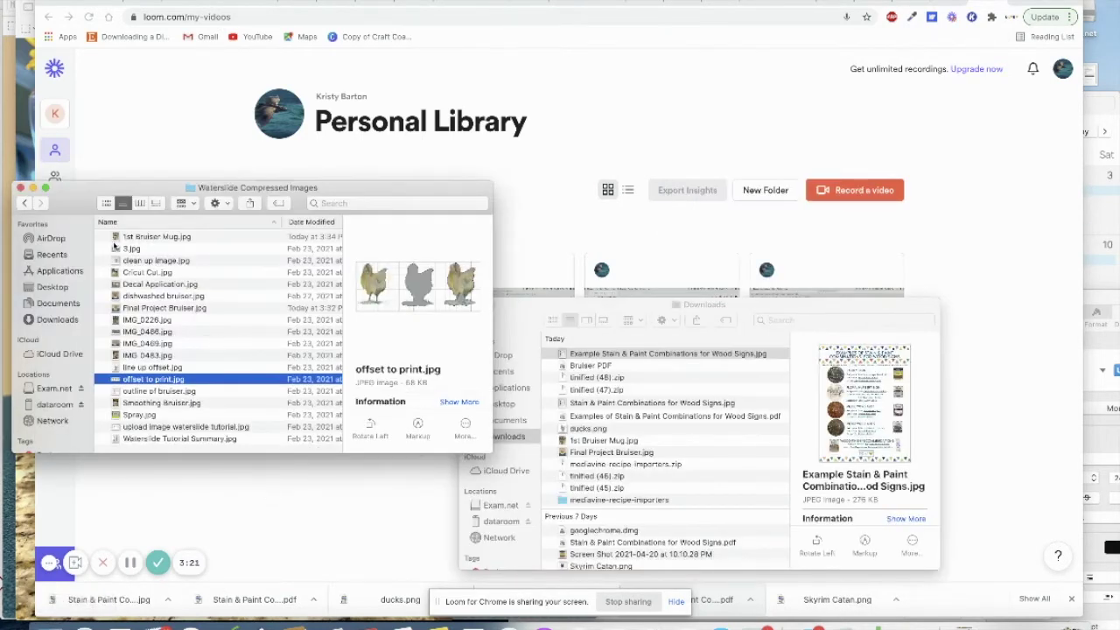
pyautogui.click(50, 320)
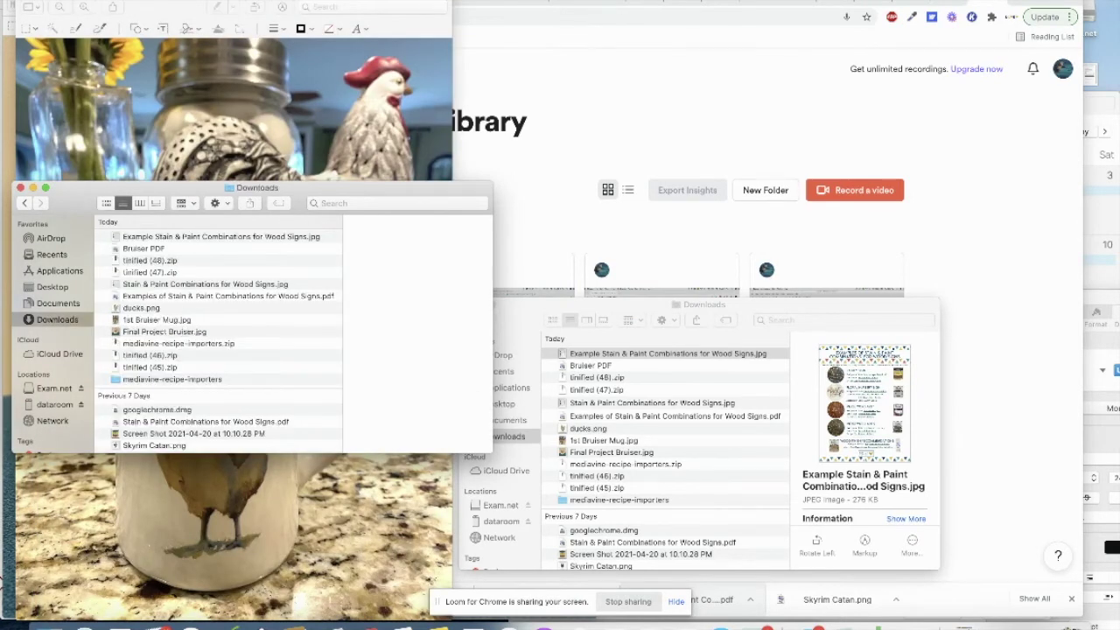
pyautogui.press('super+Tab')
pyautogui.click(97, 0)
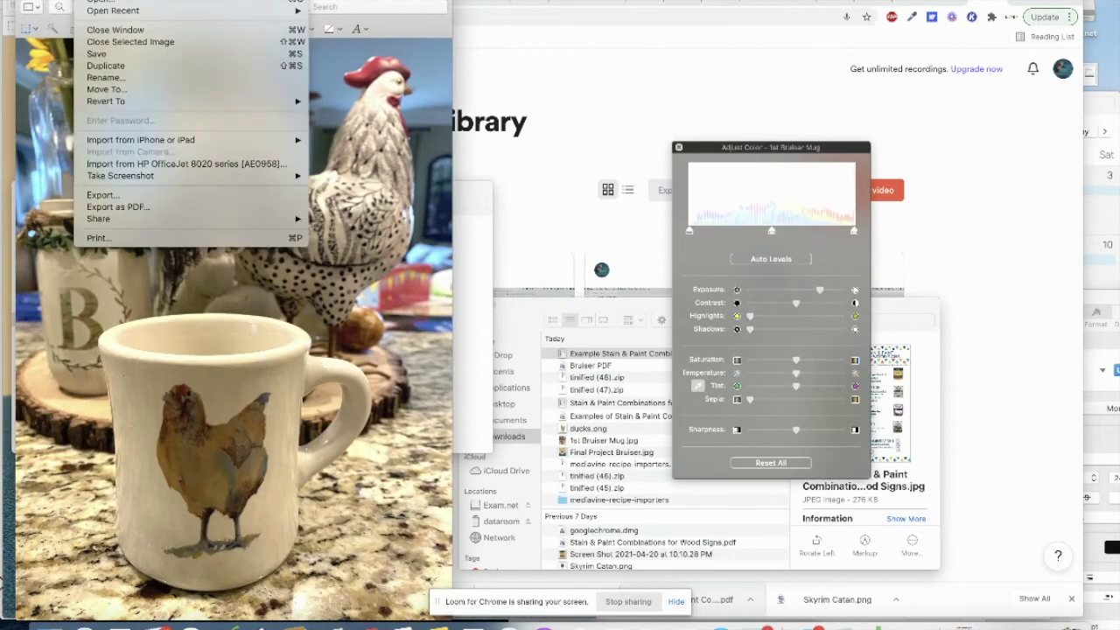
pyautogui.click(100, 2)
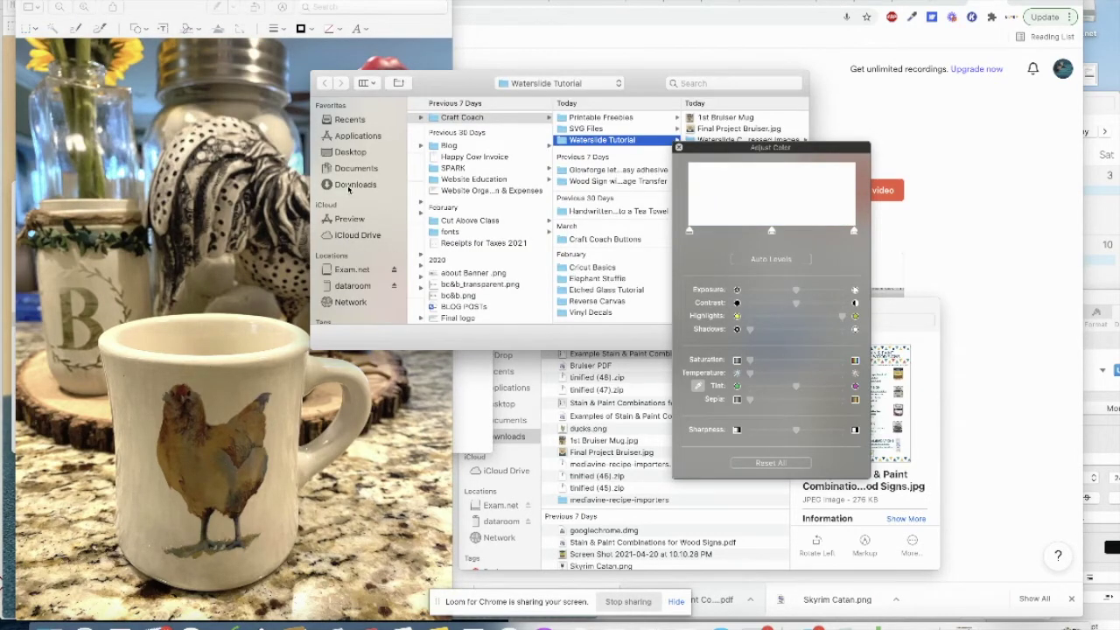
pyautogui.click(351, 184)
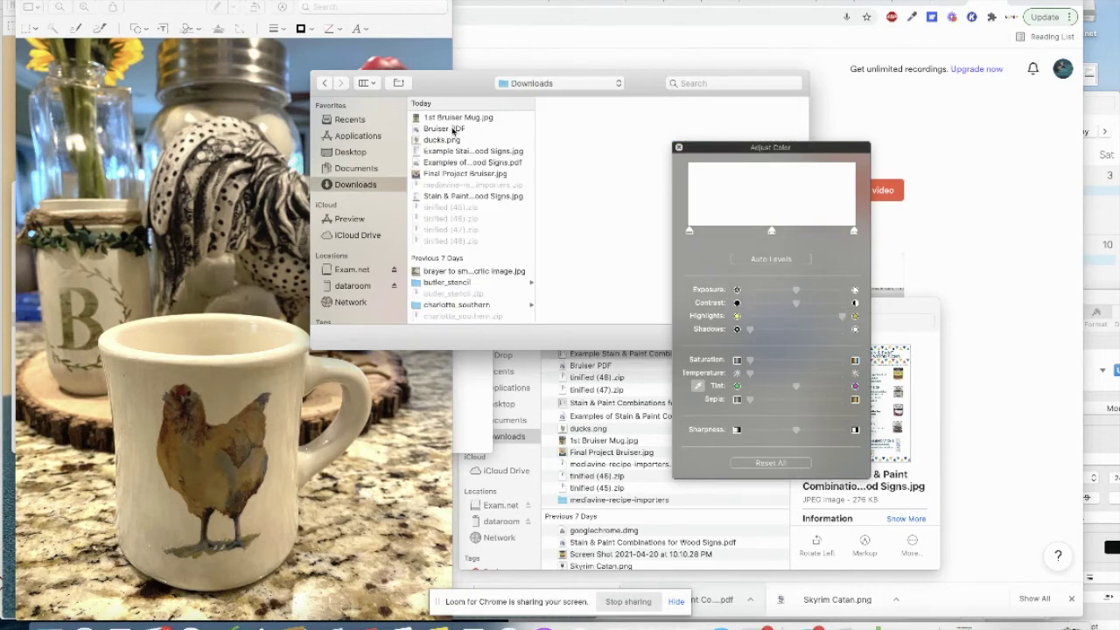
pyautogui.click(453, 130)
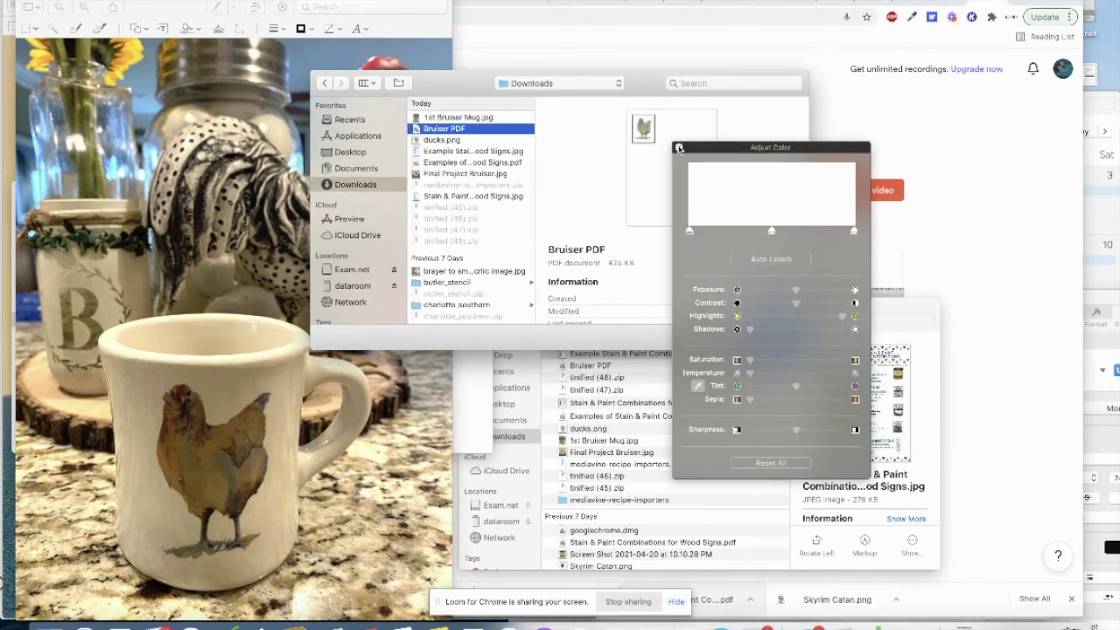
pyautogui.click(769, 336)
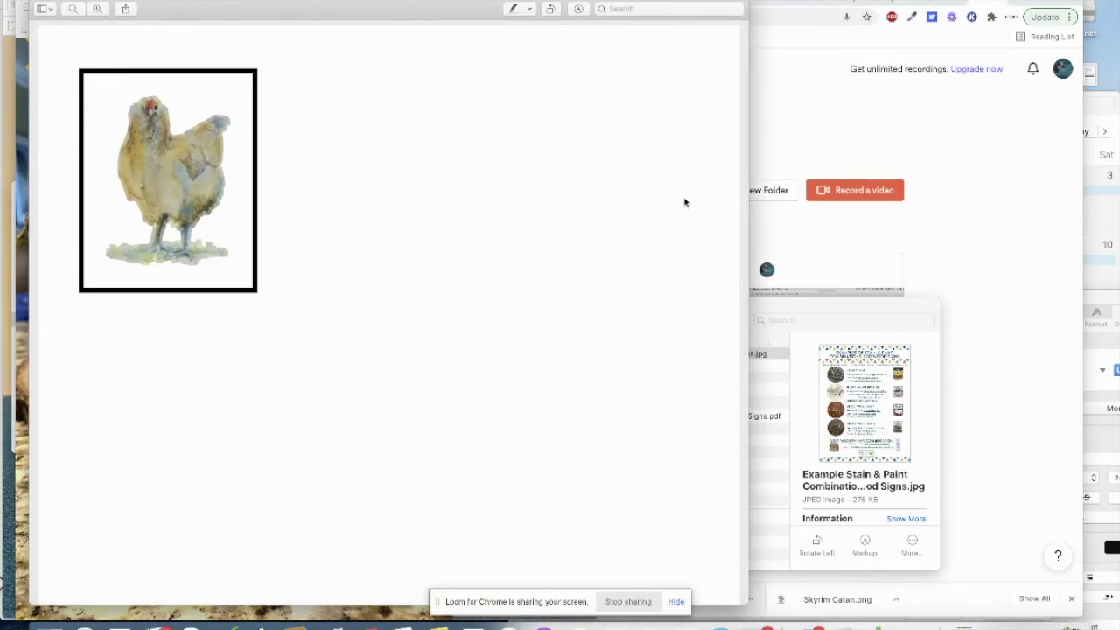
# Duplicate the chicken PDF and save the copy as a JPEG named 'Bruiser PDF'.
pyautogui.click(92, 0)
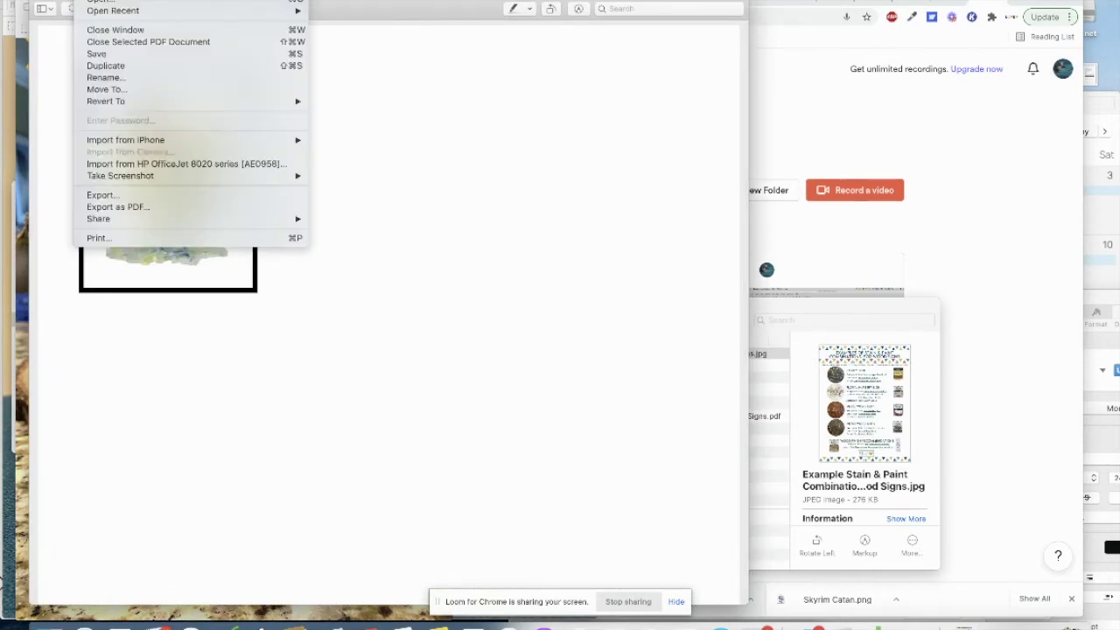
pyautogui.click(109, 65)
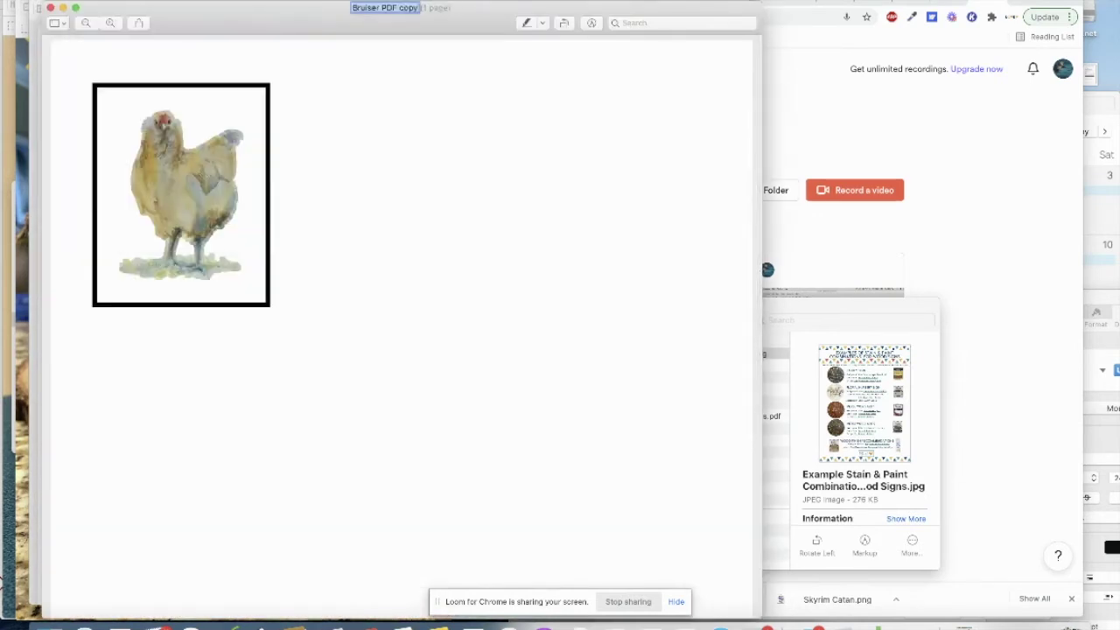
pyautogui.click(92, 0)
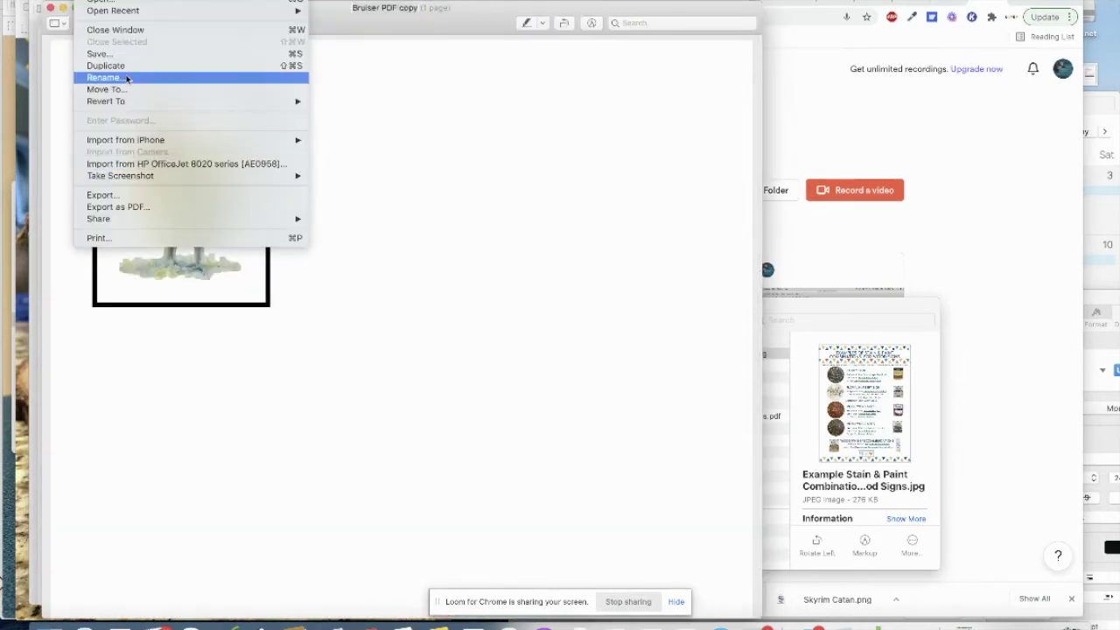
pyautogui.click(100, 53)
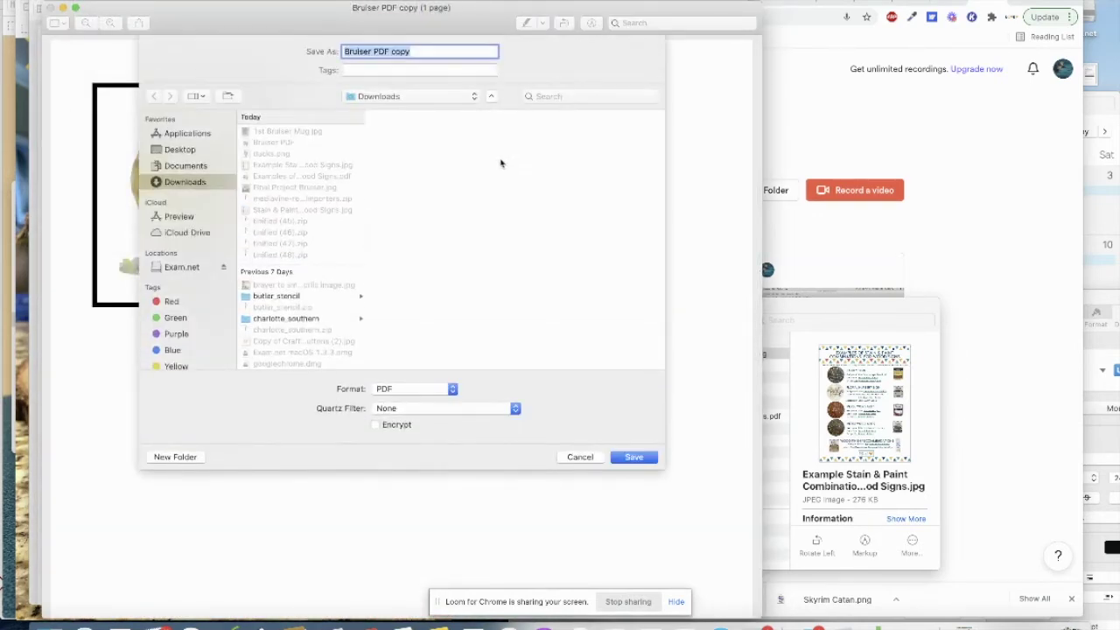
pyautogui.click(414, 51)
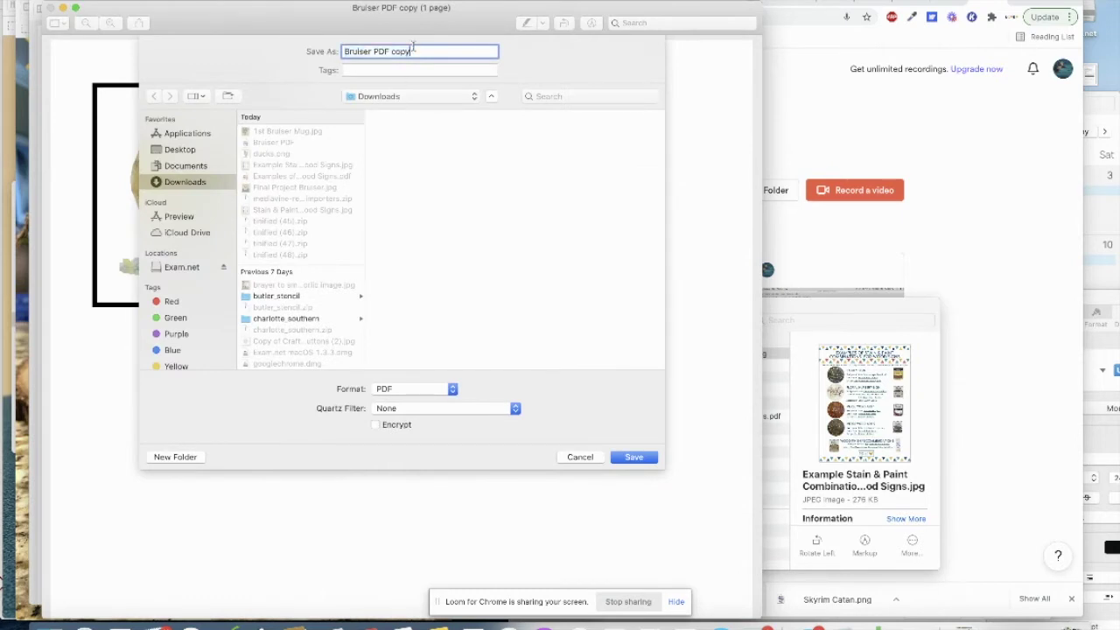
pyautogui.press('BackSpace')
pyautogui.press('BackSpace')
pyautogui.press('BackSpace')
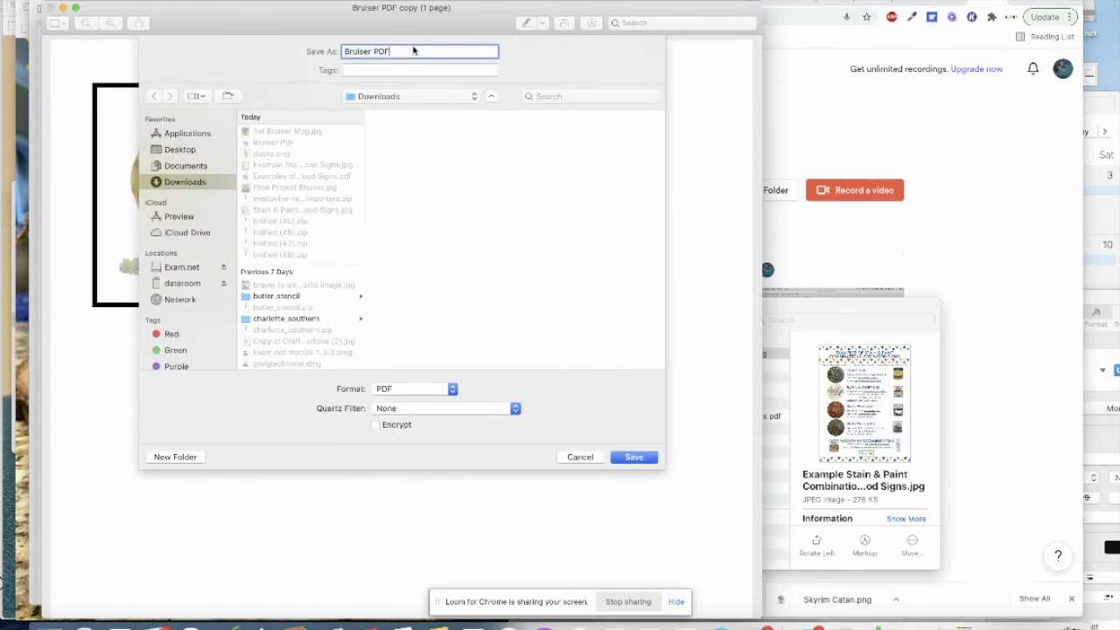
pyautogui.click(399, 390)
pyautogui.click(388, 356)
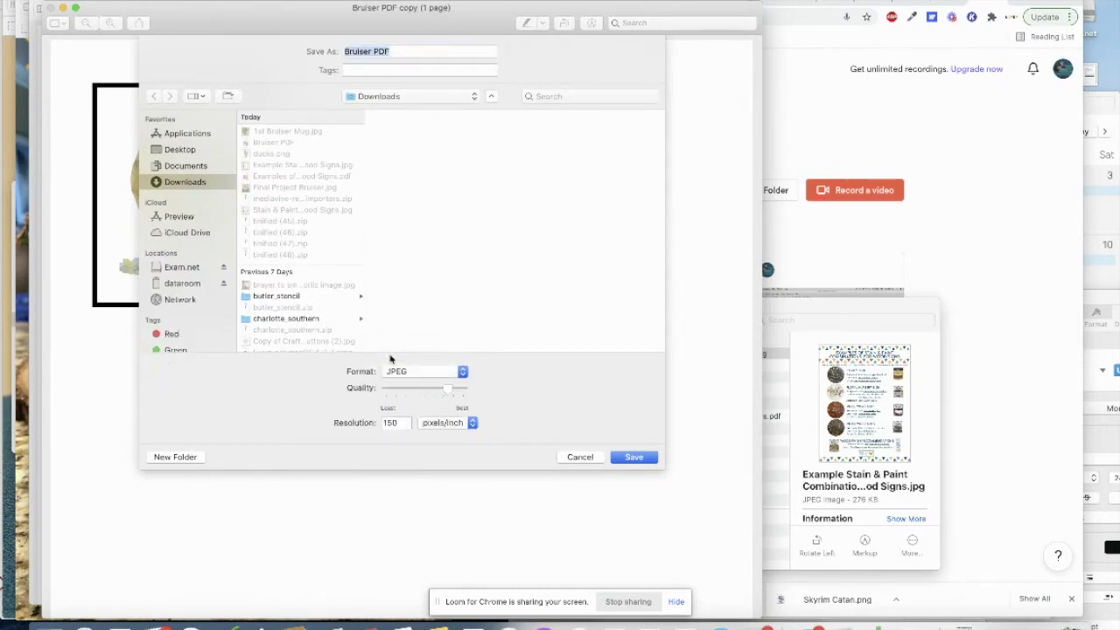
pyautogui.click(636, 458)
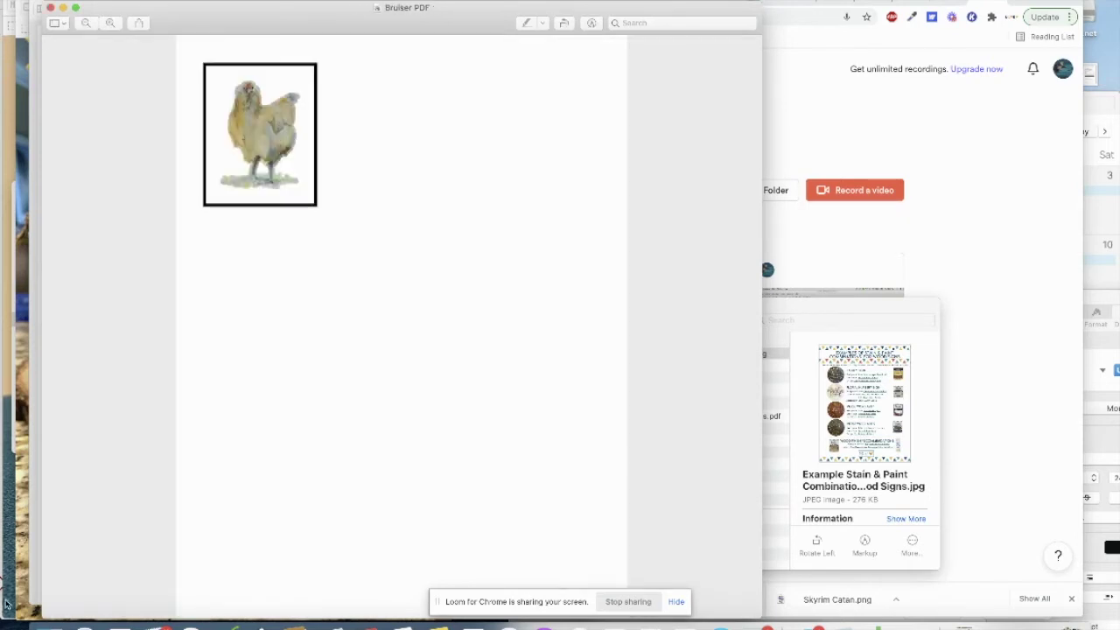
# Back in Design Space, cancel the print-then-cut job and leave the mat preview.
pyautogui.click(224, 624)
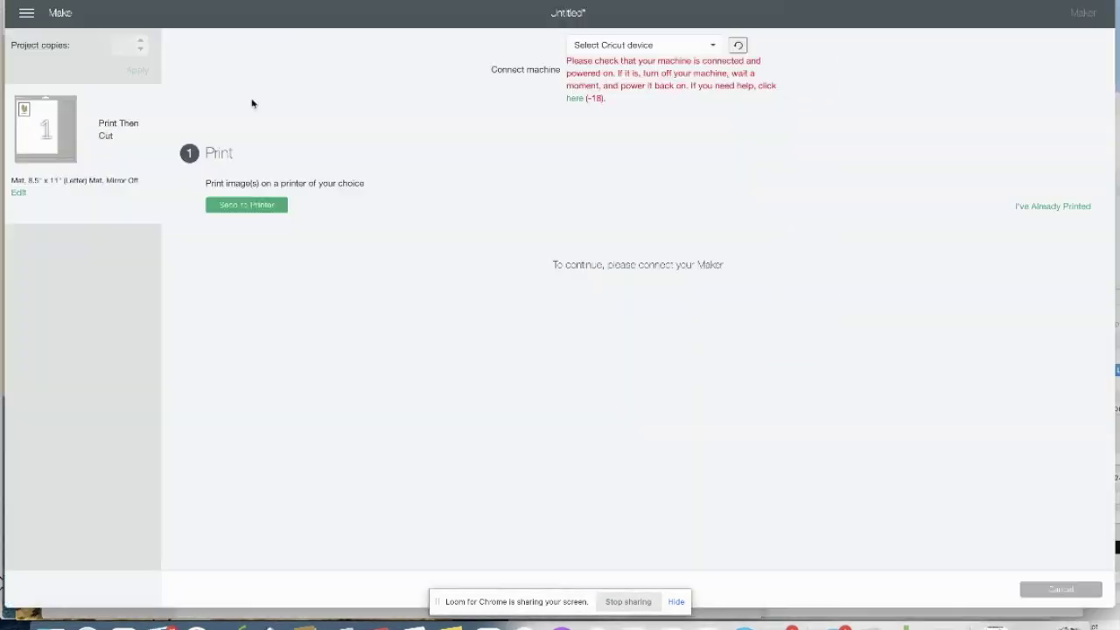
pyautogui.click(1063, 591)
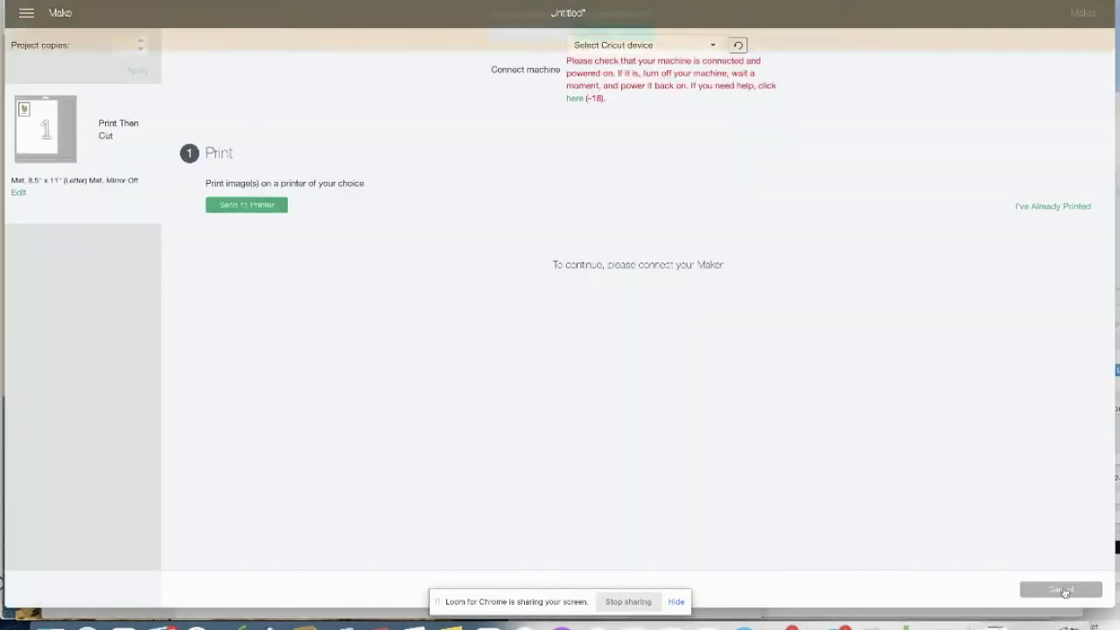
pyautogui.click(612, 35)
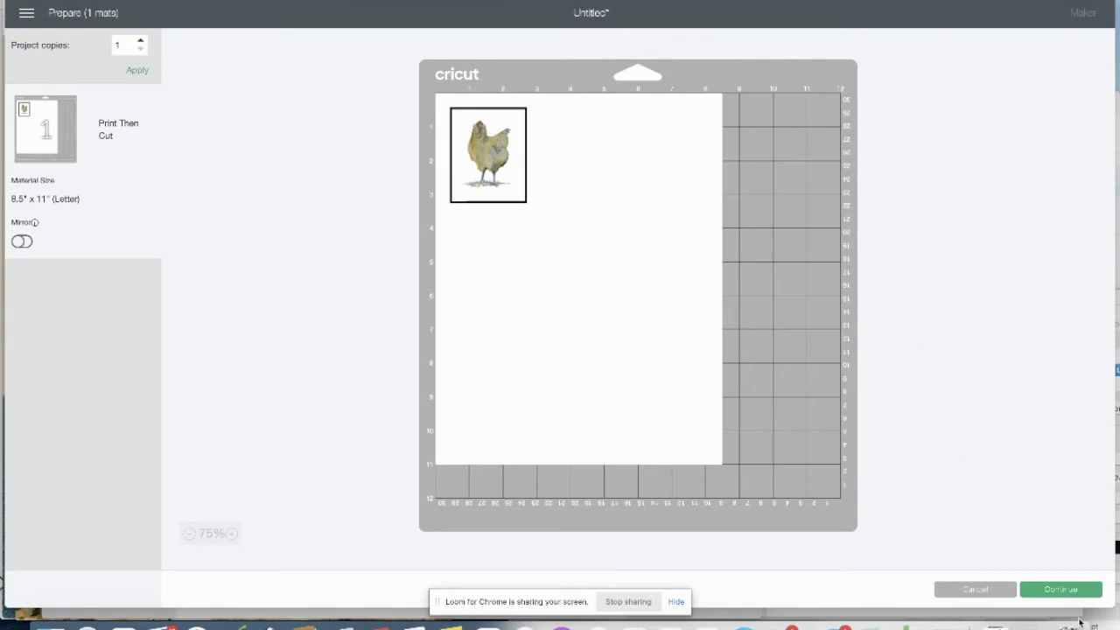
pyautogui.click(980, 591)
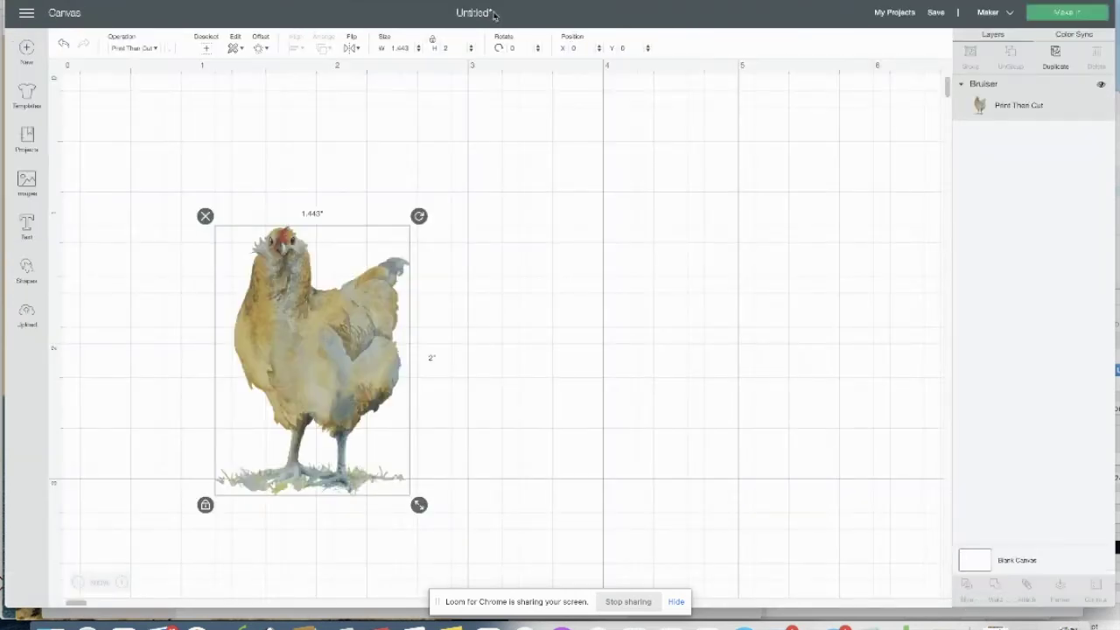
pyautogui.click(26, 316)
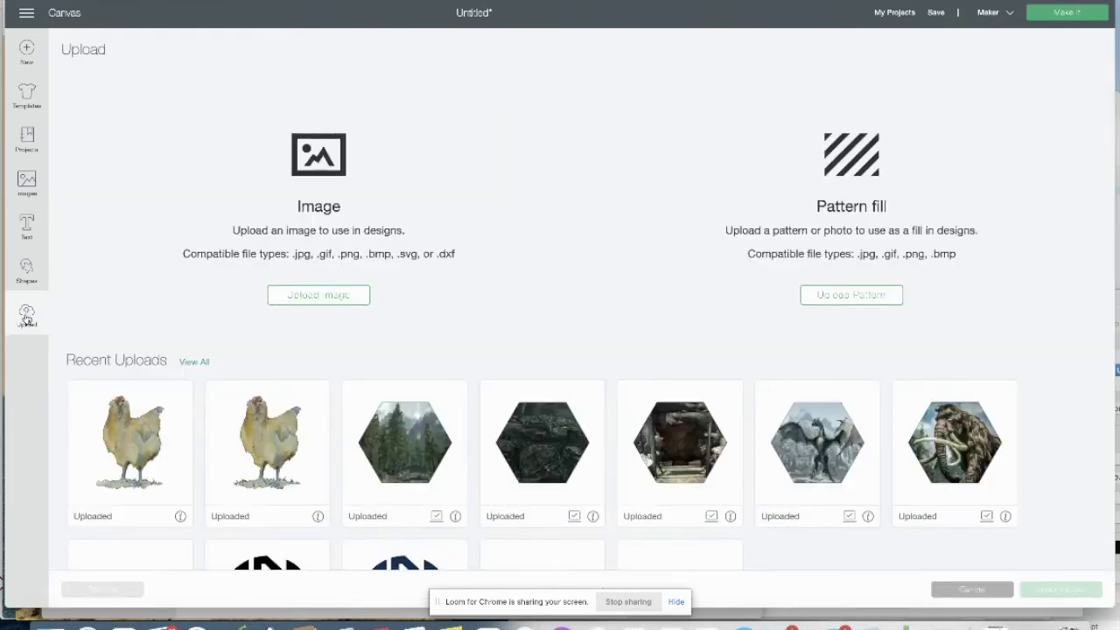
# Upload the Bruiser PDF JPEG from Downloads as a new image.
pyautogui.click(313, 298)
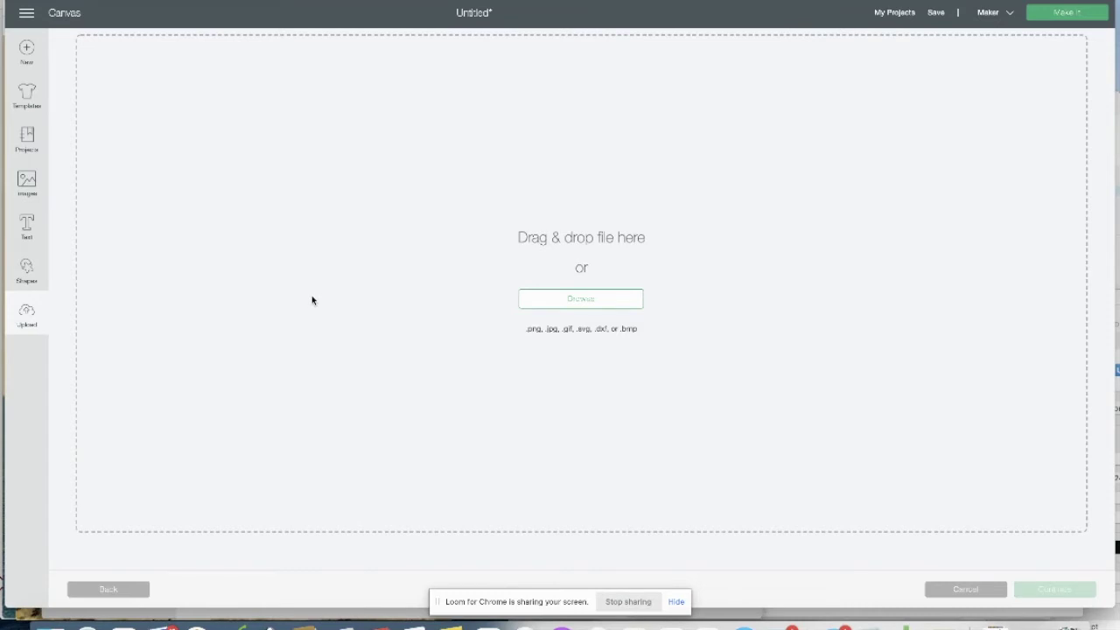
pyautogui.click(567, 306)
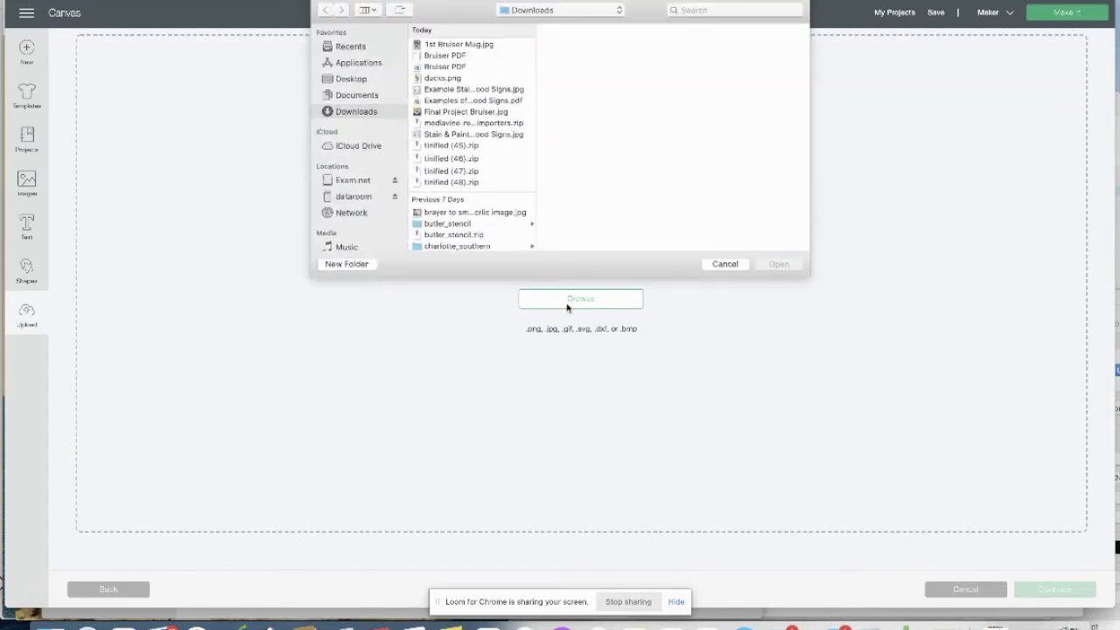
pyautogui.click(453, 56)
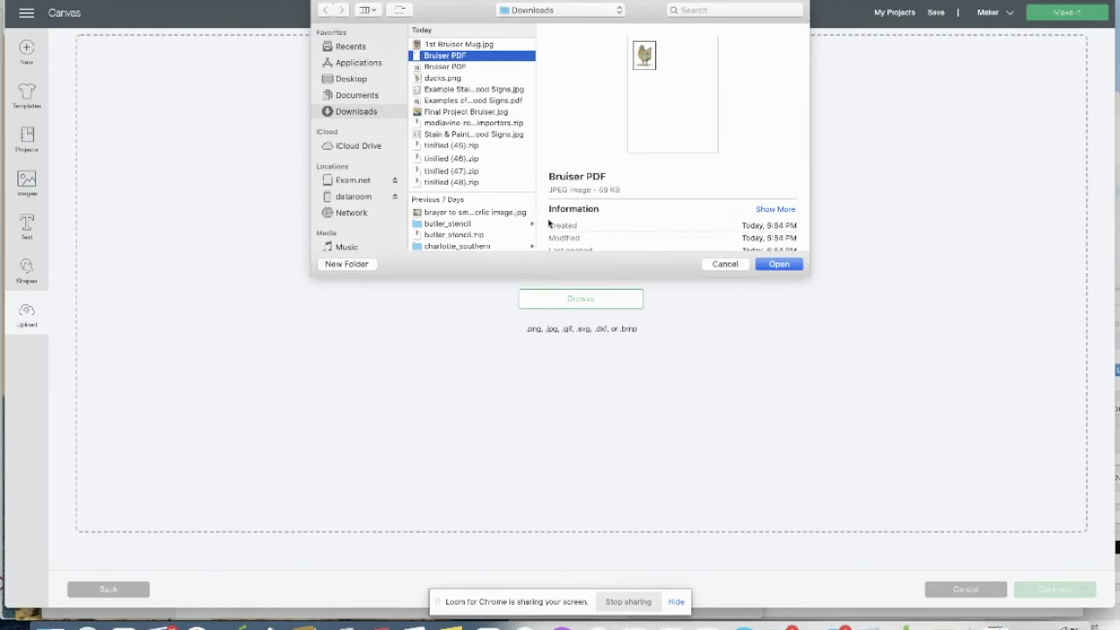
pyautogui.click(784, 265)
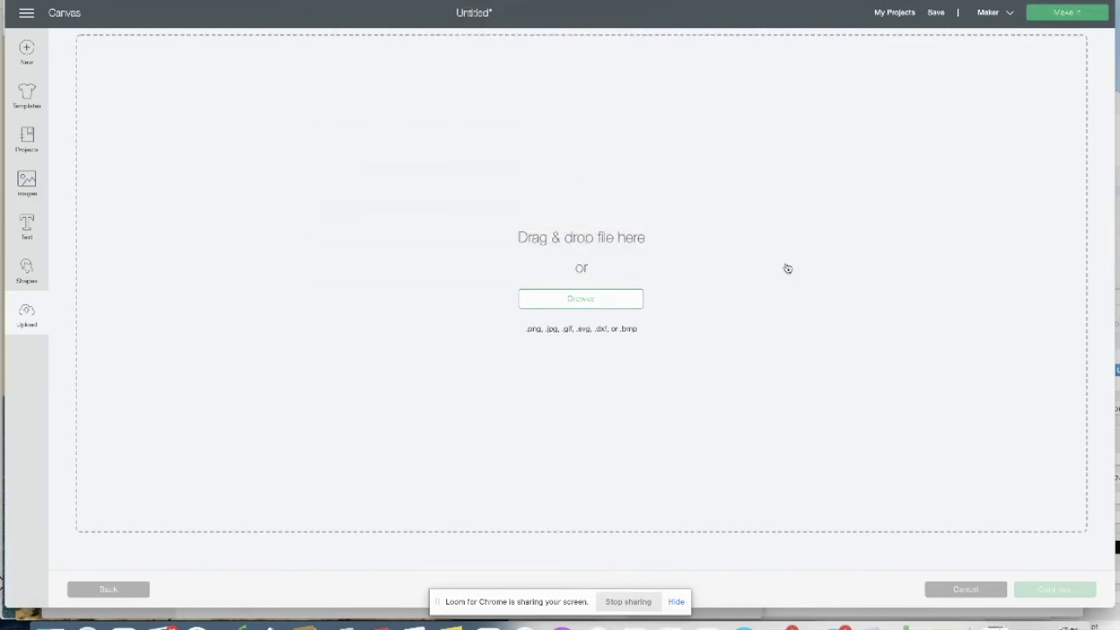
# Mark the upload as Complex and wand away the white background inside and around the frame.
pyautogui.click(672, 288)
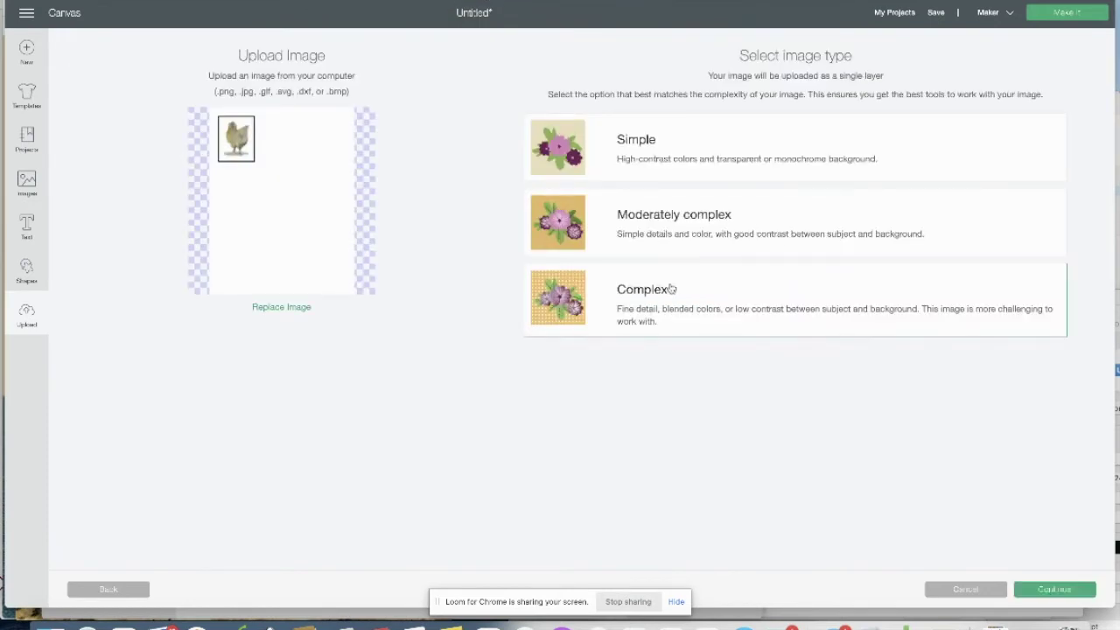
pyautogui.click(1047, 590)
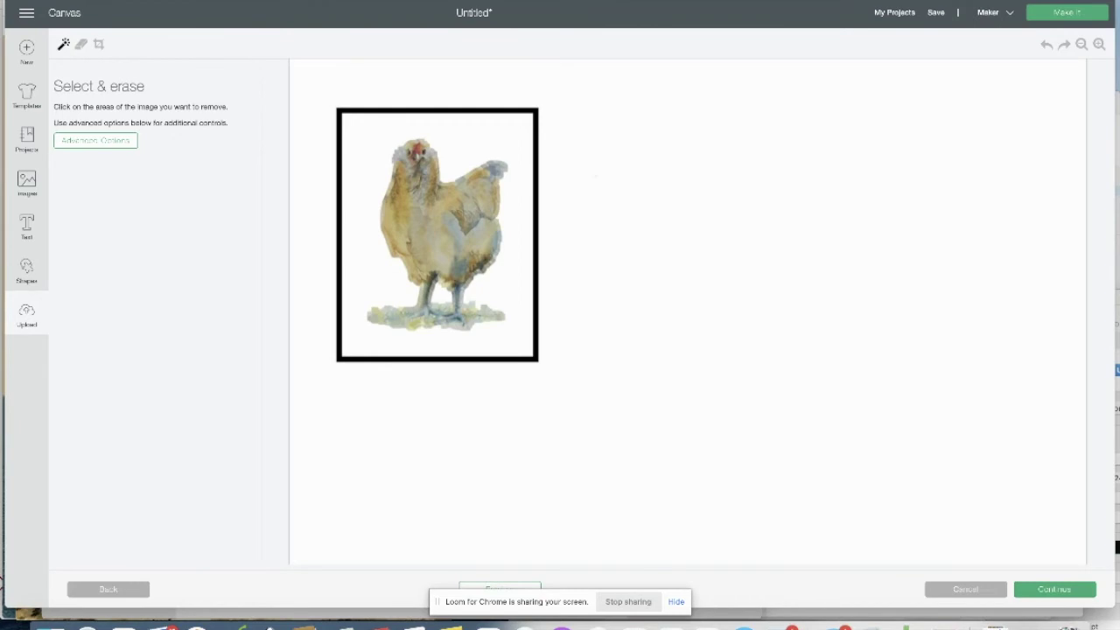
pyautogui.click(596, 175)
pyautogui.click(494, 150)
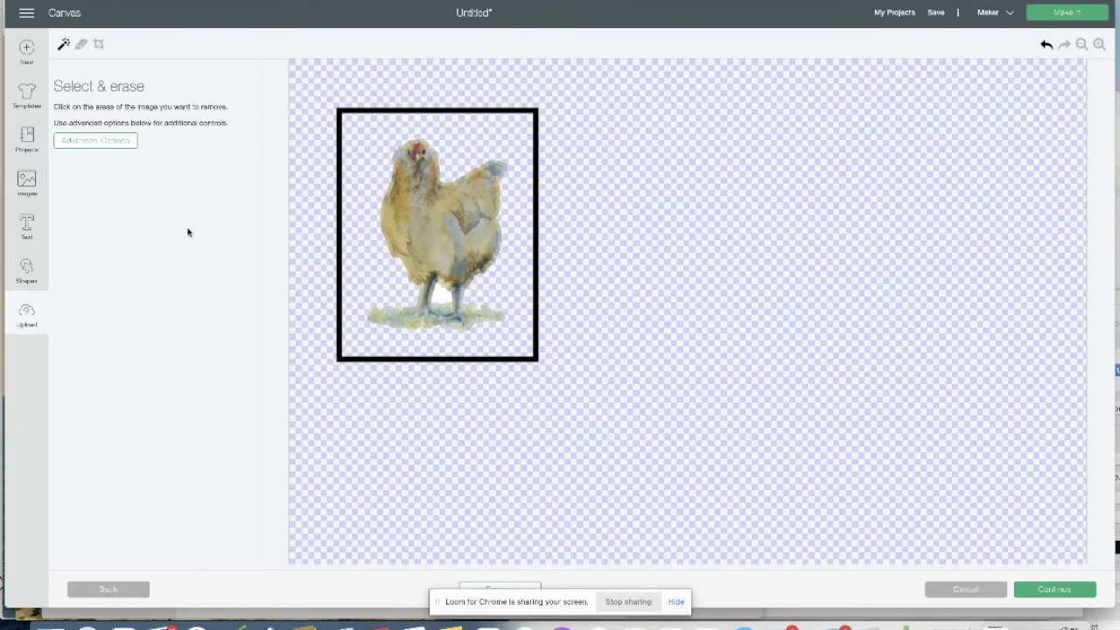
# Hand-erase the frame's top-left border with a larger eraser and preview the cut.
pyautogui.click(81, 44)
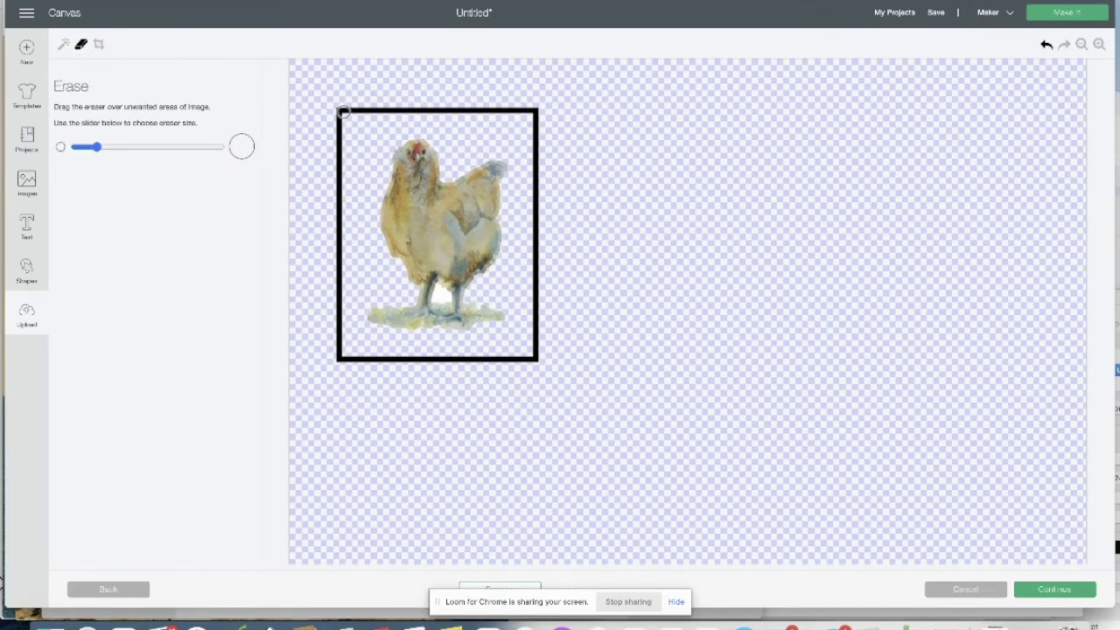
pyautogui.moveTo(97, 147); pyautogui.dragTo(125, 156)
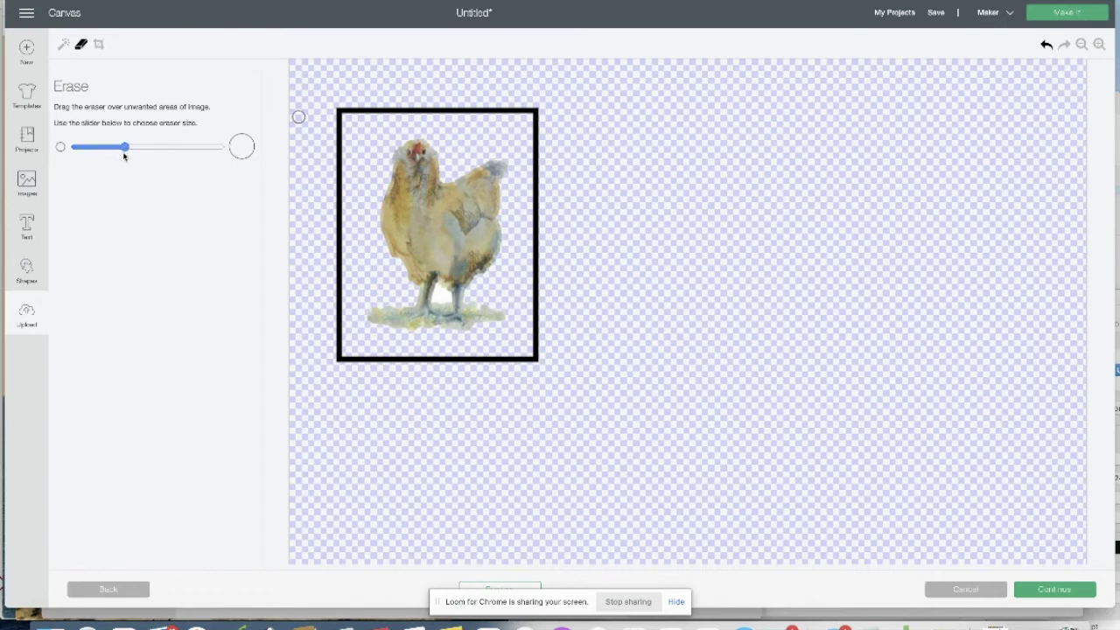
pyautogui.moveTo(346, 103)
pyautogui.mouseDown()
pyautogui.moveTo(516, 117)
pyautogui.moveTo(539, 107)
pyautogui.moveTo(525, 137)
pyautogui.moveTo(527, 154)
pyautogui.moveTo(536, 145)
pyautogui.moveTo(537, 209)
pyautogui.moveTo(528, 356)
pyautogui.moveTo(345, 355)
pyautogui.moveTo(337, 297)
pyautogui.moveTo(349, 236)
pyautogui.moveTo(343, 194)
pyautogui.moveTo(339, 248)
pyautogui.moveTo(338, 117)
pyautogui.mouseUp()
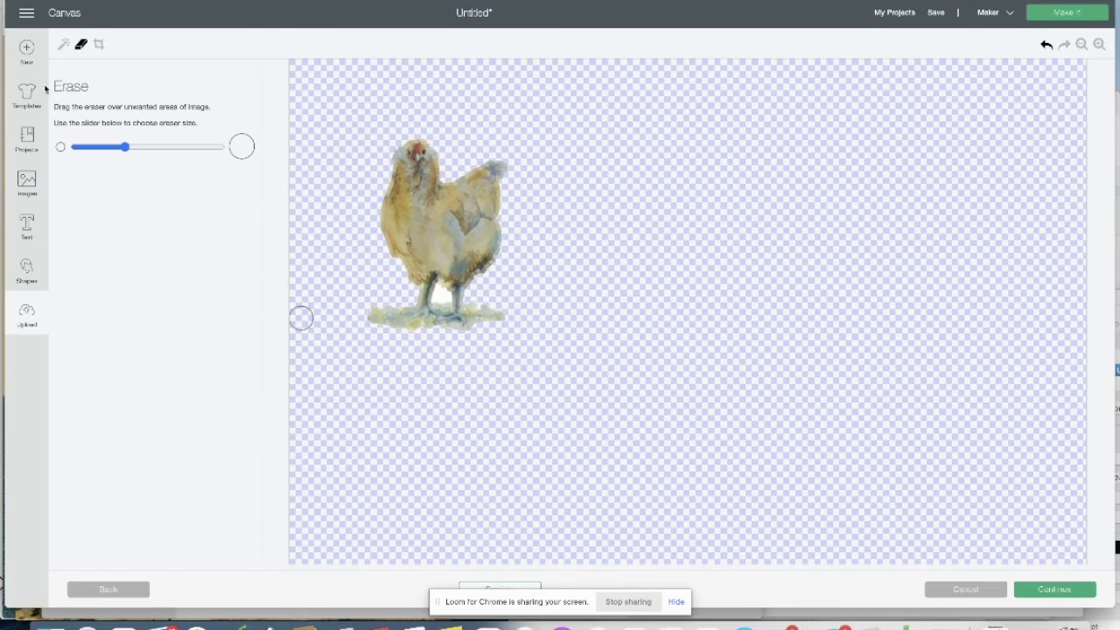
pyautogui.click(64, 43)
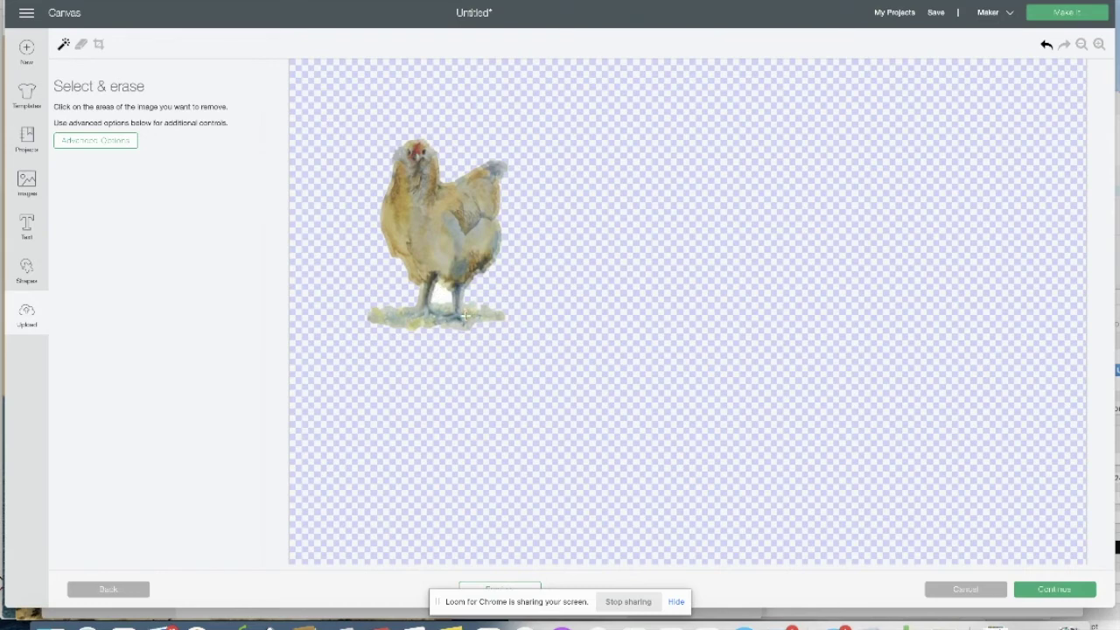
pyautogui.click(495, 587)
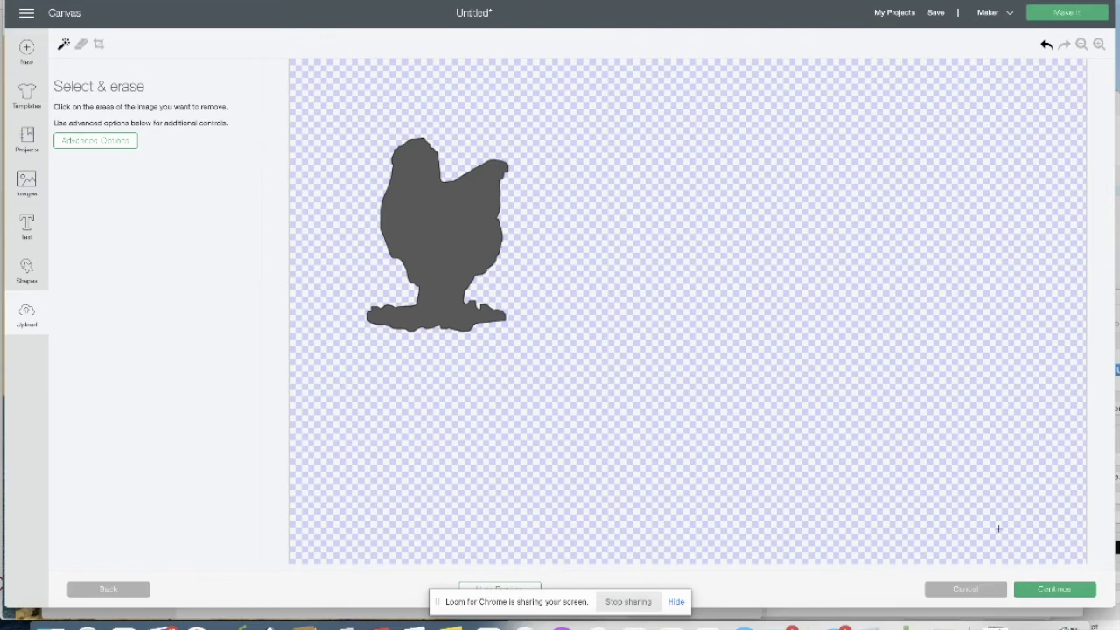
# Save the silhouette as a Cut Image and insert it from Recent Uploads onto the canvas.
pyautogui.click(1059, 589)
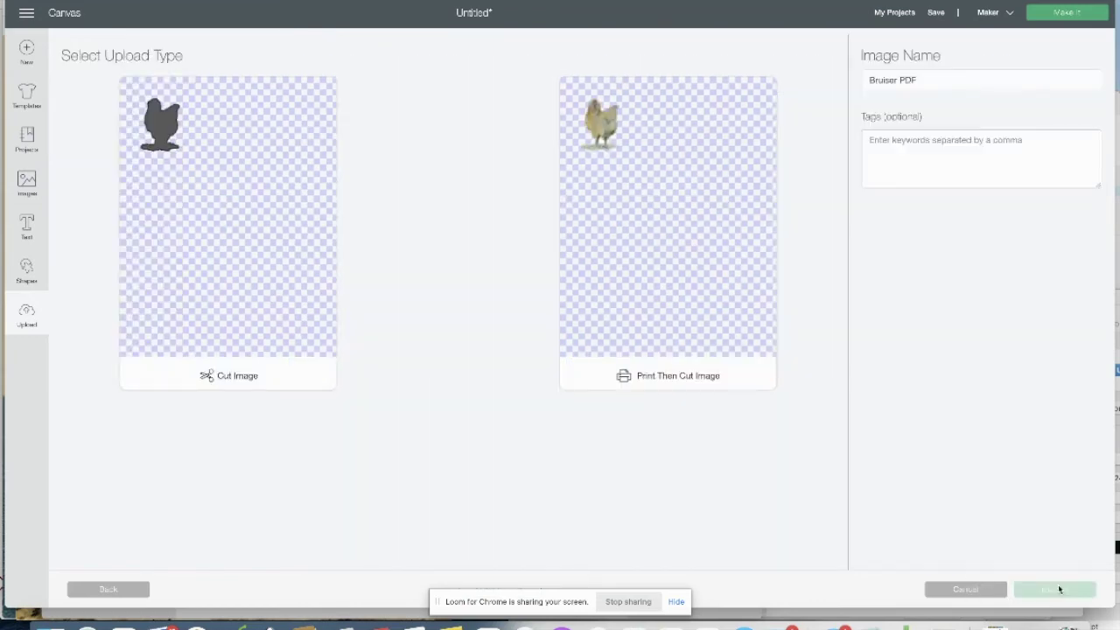
pyautogui.click(161, 321)
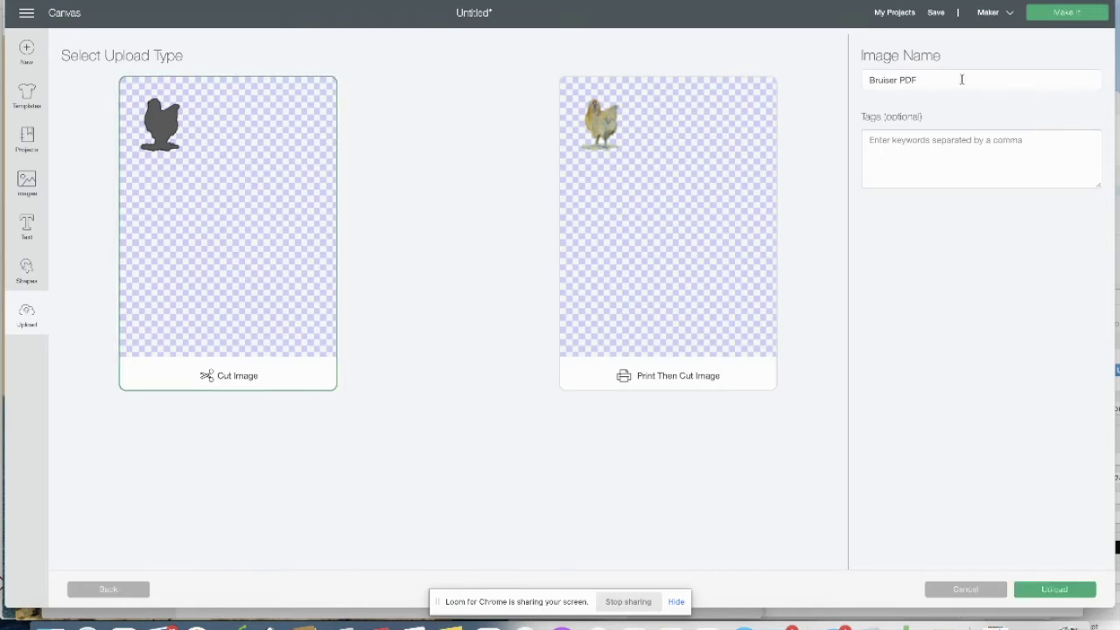
pyautogui.click(1067, 593)
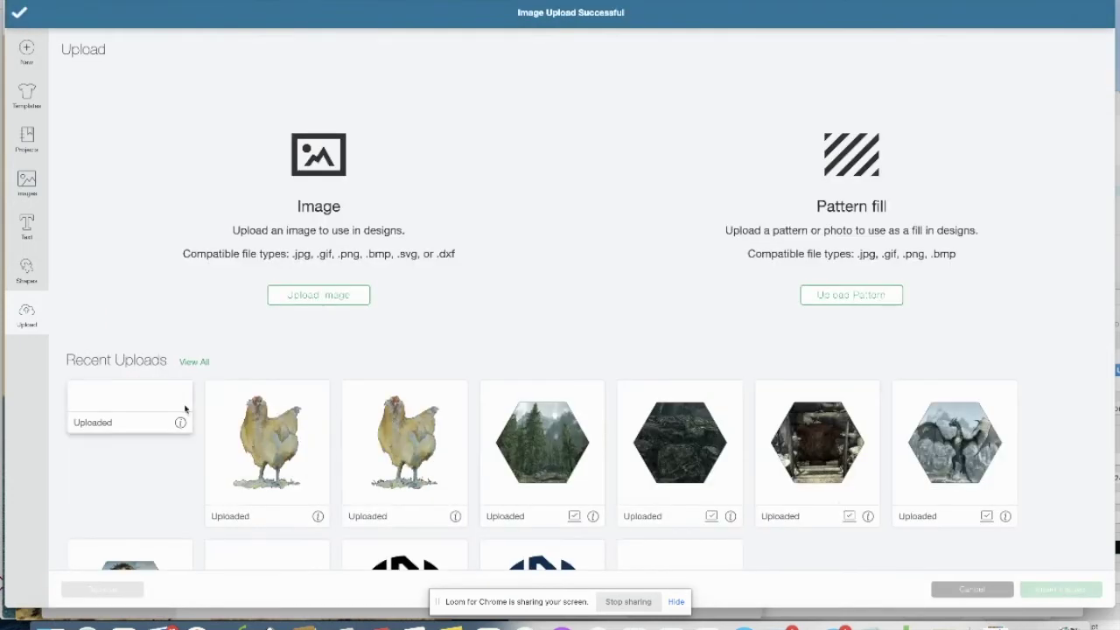
pyautogui.click(147, 417)
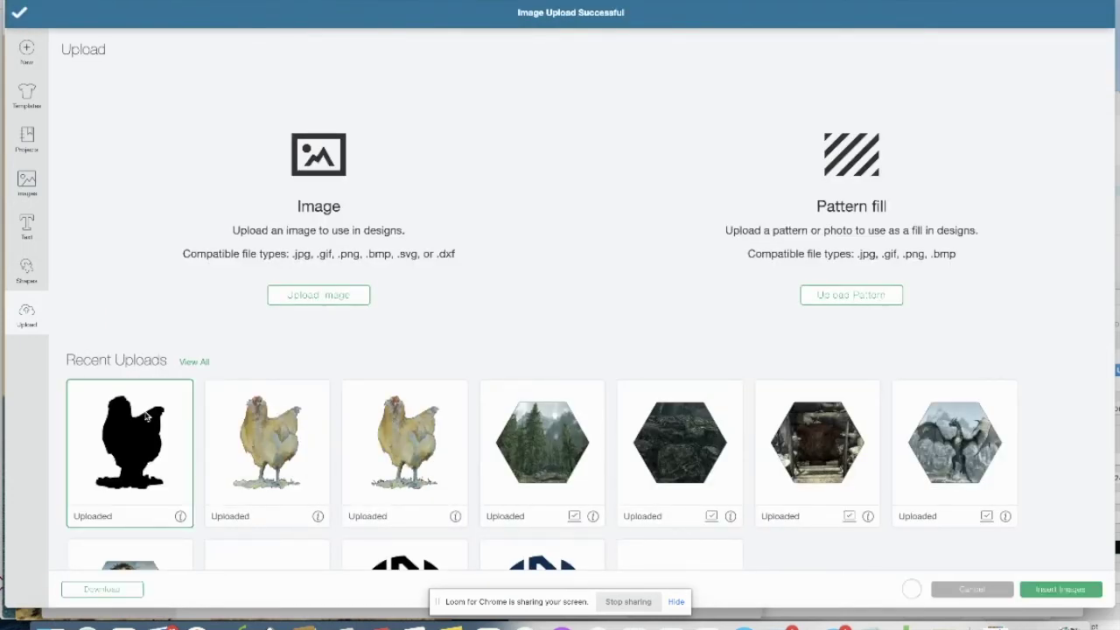
pyautogui.click(1059, 590)
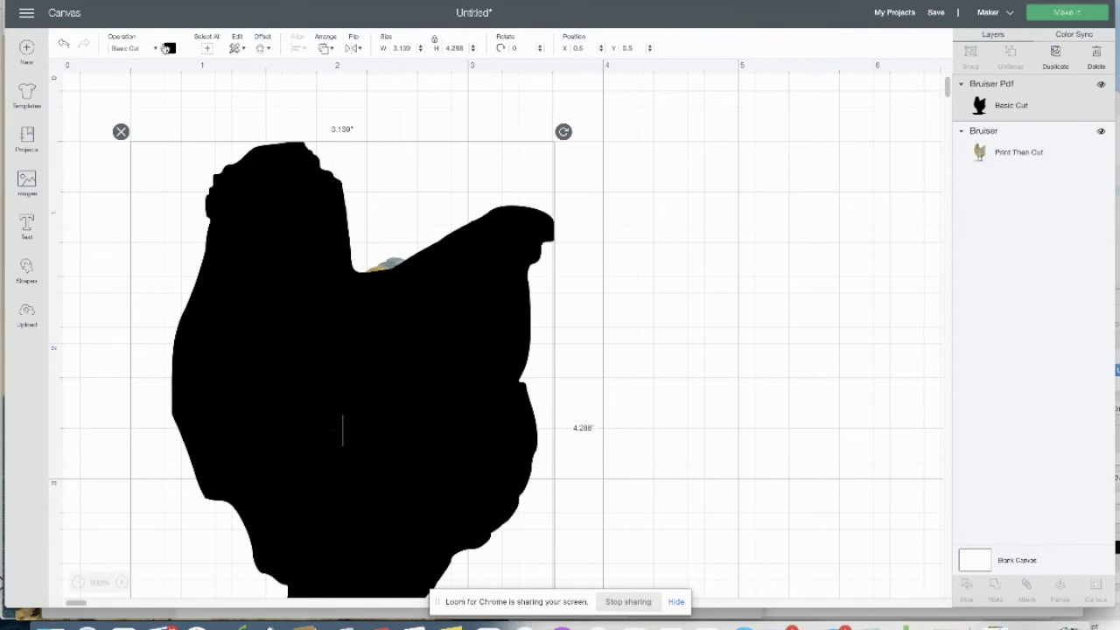
# Send the silhouette to the back and shrink the chicken group to about 1.4 inches wide.
pyautogui.click(329, 50)
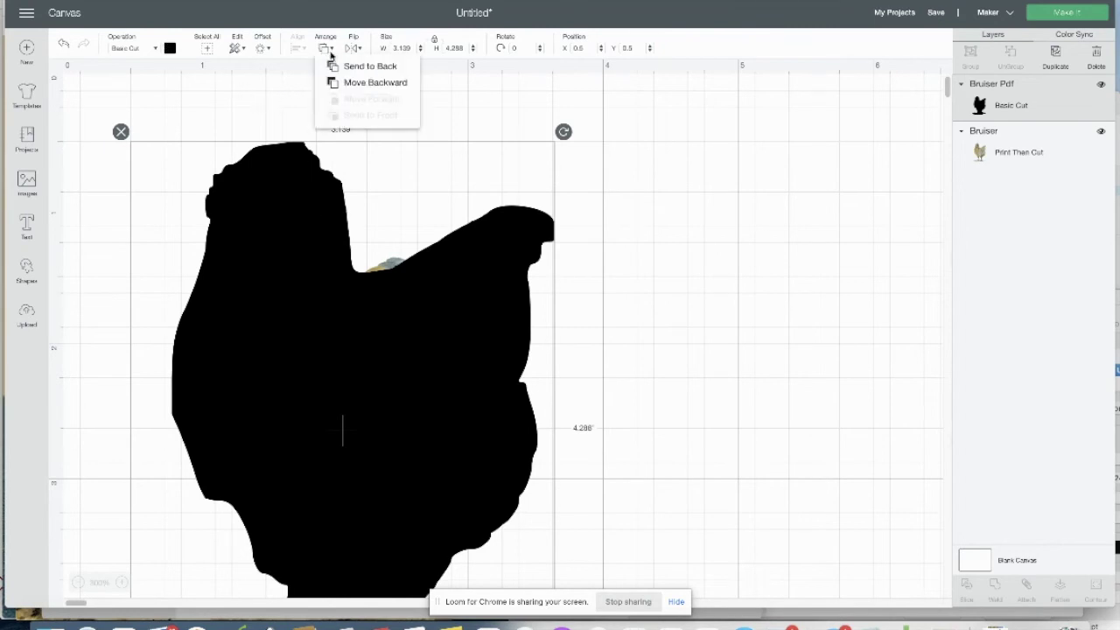
pyautogui.click(368, 68)
pyautogui.scroll(-5, 487, 340)
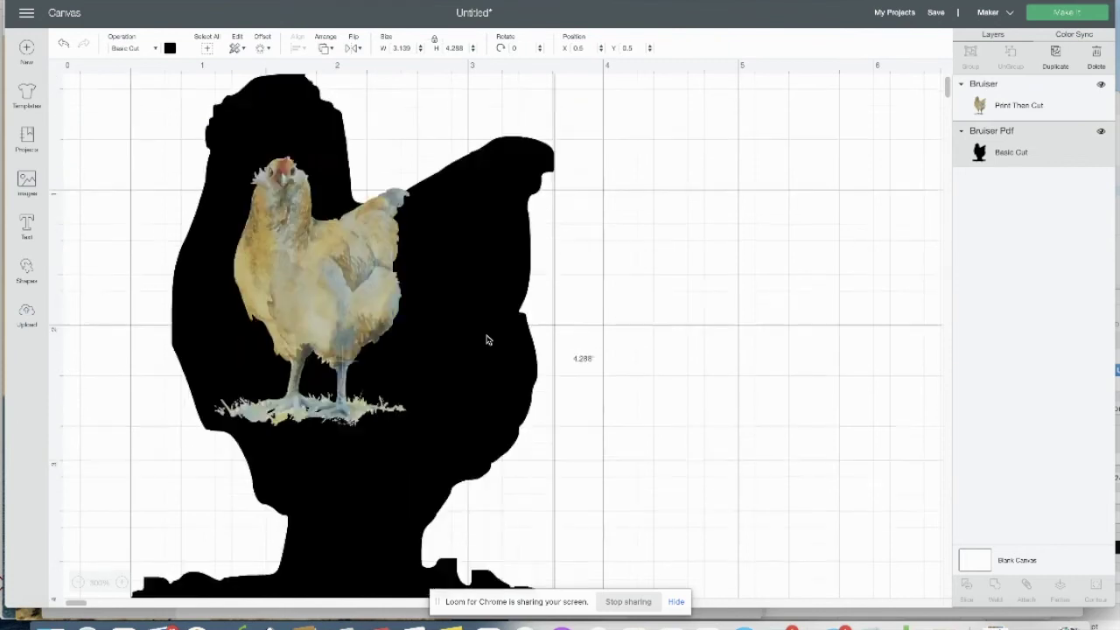
pyautogui.moveTo(558, 426); pyautogui.dragTo(421, 243)
pyautogui.scroll(6, 422, 244)
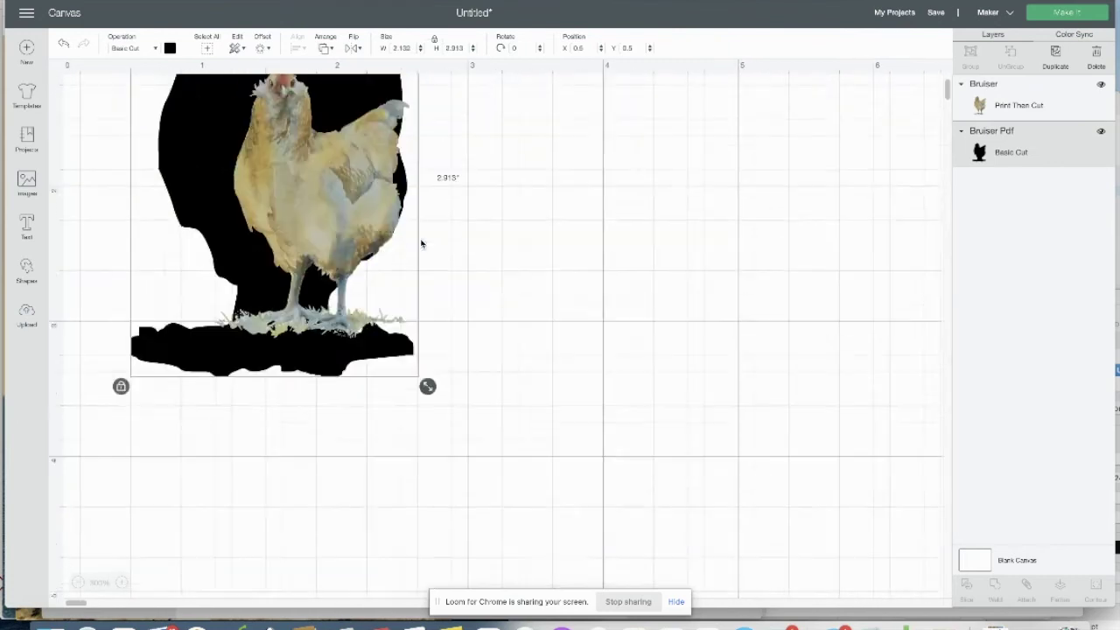
pyautogui.moveTo(201, 214); pyautogui.dragTo(253, 288)
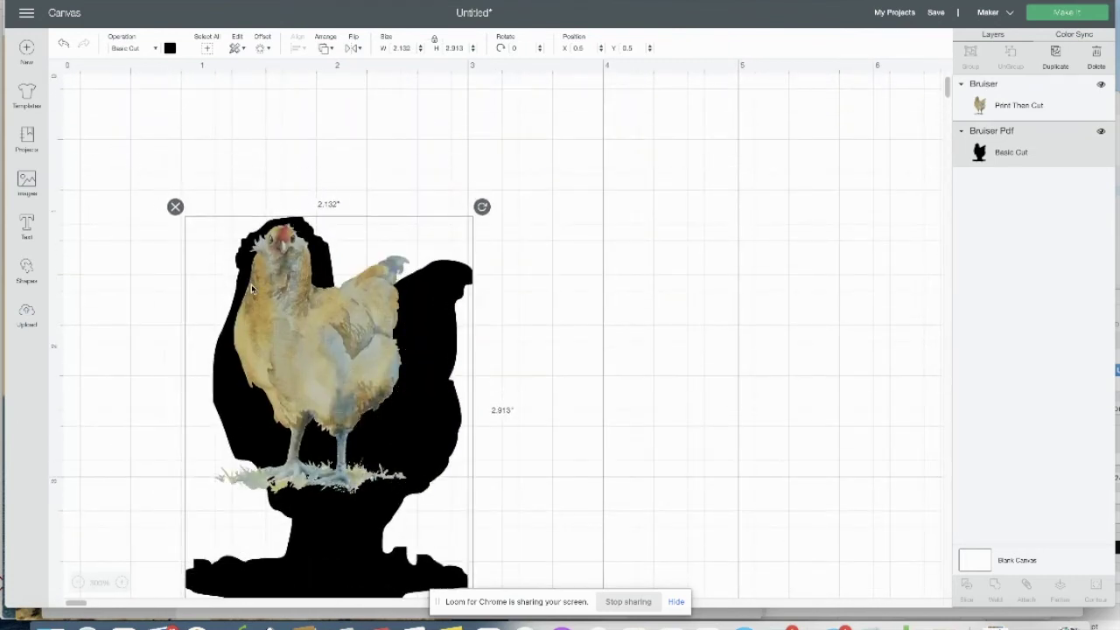
pyautogui.scroll(-3, 479, 567)
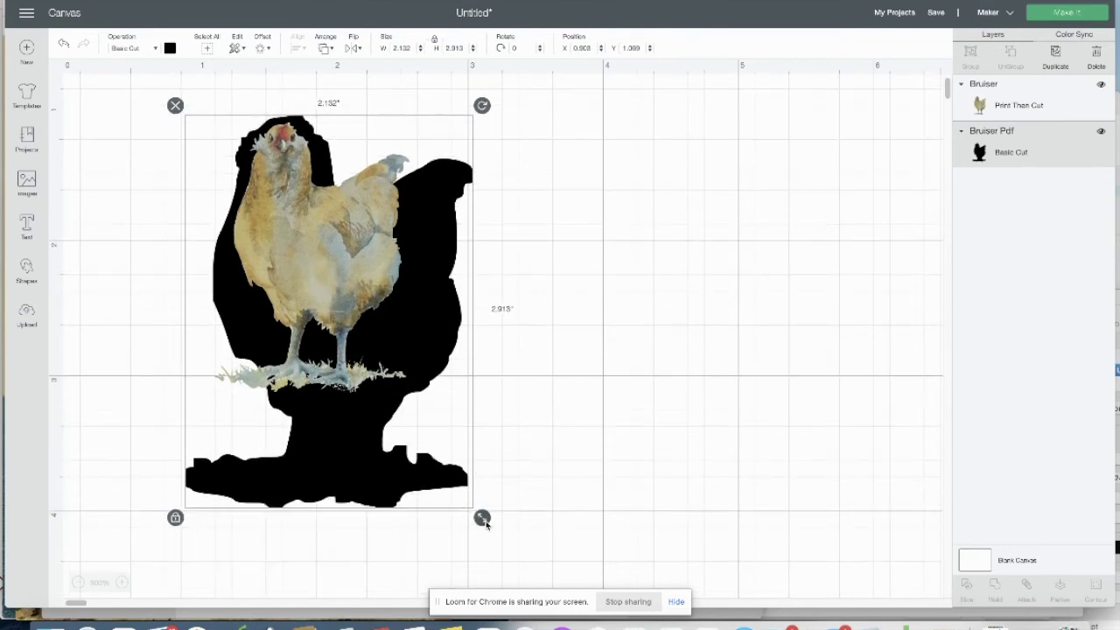
pyautogui.moveTo(483, 517); pyautogui.dragTo(393, 359)
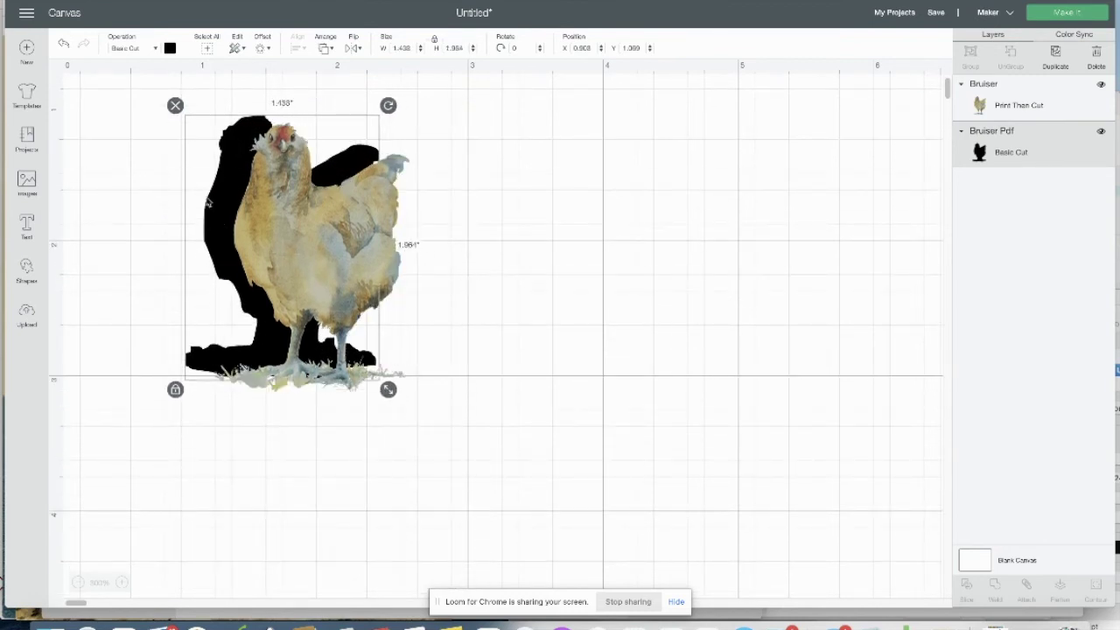
# Position the chicken image over the black shape and enlarge the shape slightly.
pyautogui.moveTo(225, 218); pyautogui.dragTo(192, 202)
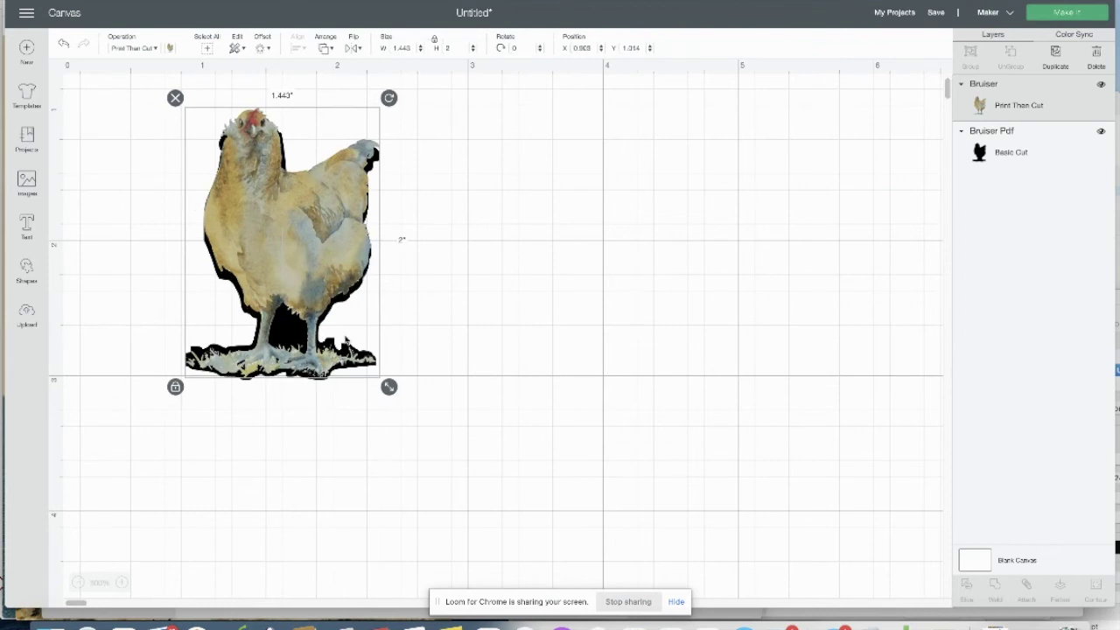
pyautogui.moveTo(276, 265); pyautogui.dragTo(303, 295)
pyautogui.click(262, 119)
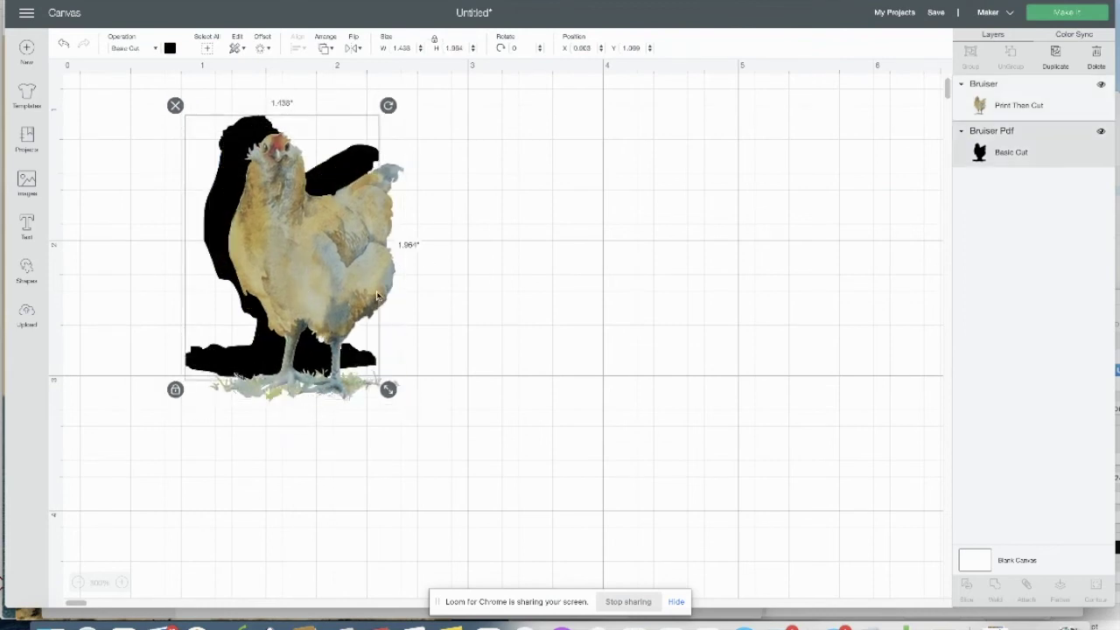
pyautogui.moveTo(388, 388); pyautogui.dragTo(403, 406)
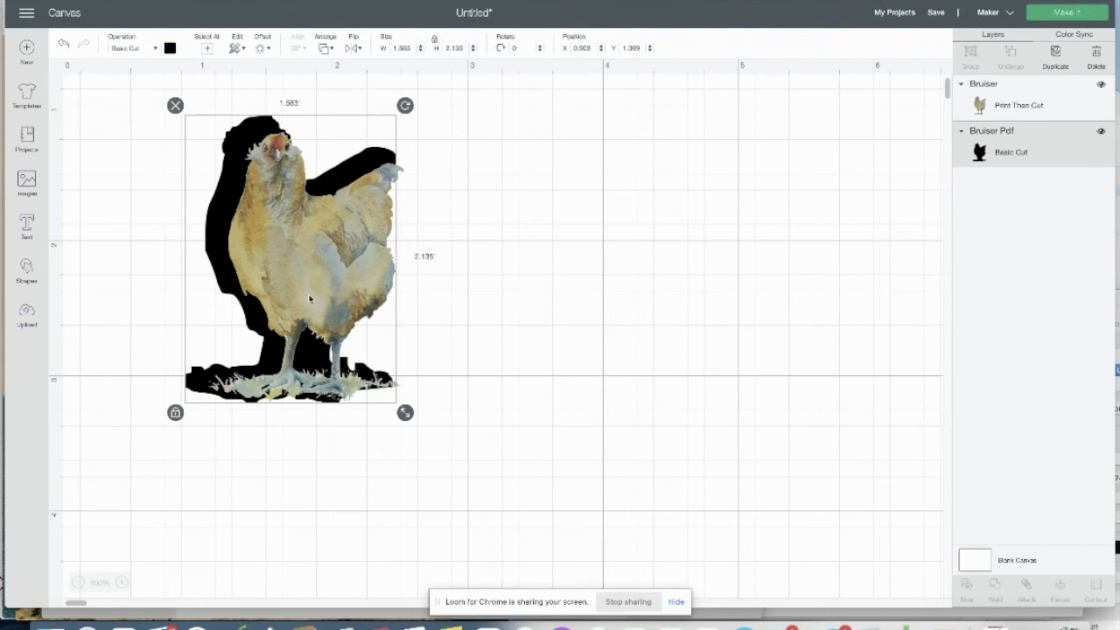
pyautogui.moveTo(297, 279); pyautogui.dragTo(287, 281)
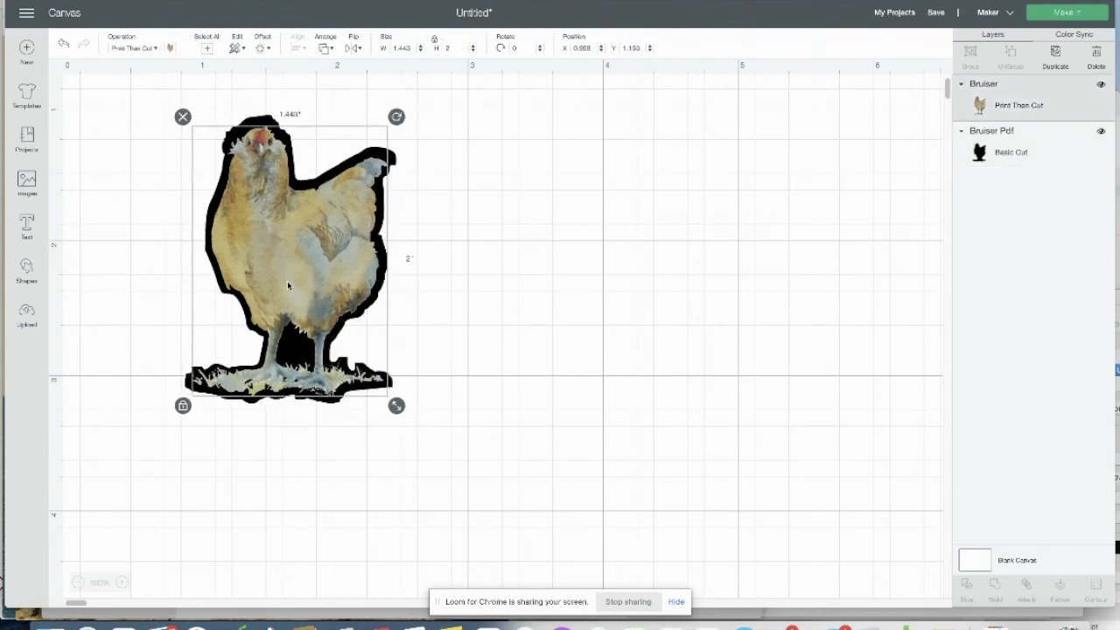
# Shrink the silhouette slightly to even the outline, then select both layers.
pyautogui.click(1003, 154)
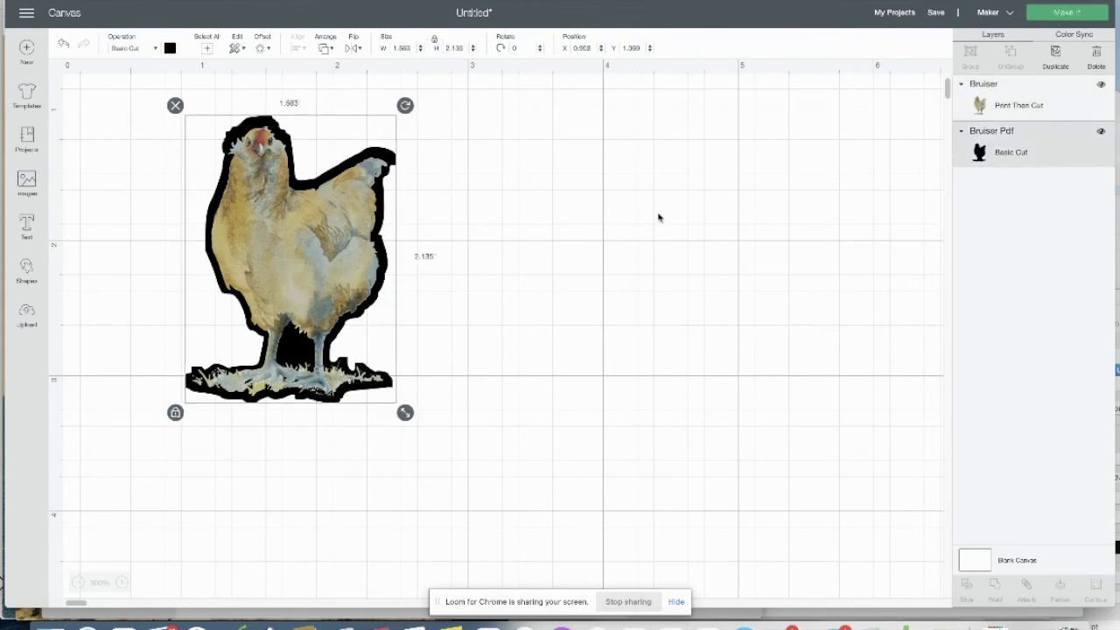
pyautogui.moveTo(406, 413); pyautogui.dragTo(391, 415)
pyautogui.click(481, 455)
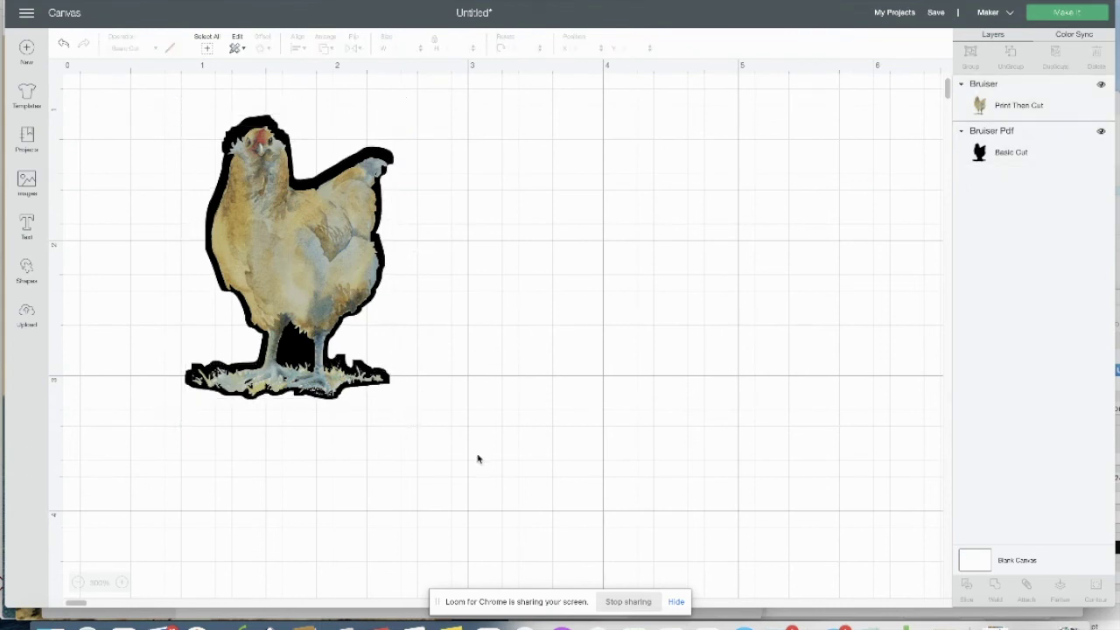
pyautogui.moveTo(475, 470); pyautogui.dragTo(61, 75)
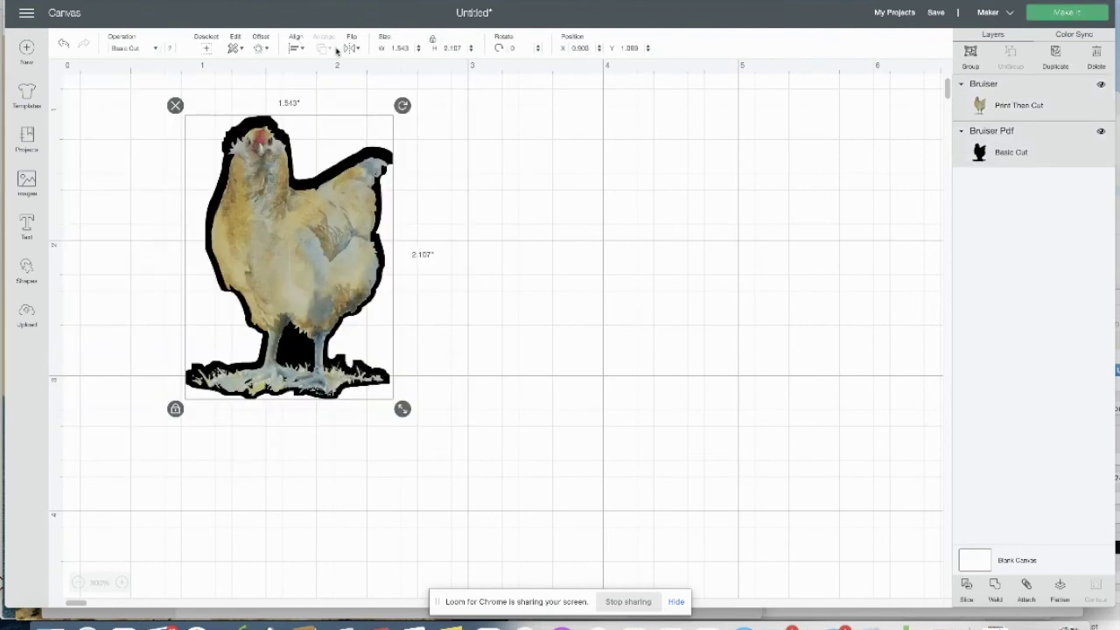
# Center-align the watercolor chicken and black silhouette, forming a 1.54 × 2.19 in outlined sticker.
pyautogui.click(296, 50)
pyautogui.click(334, 184)
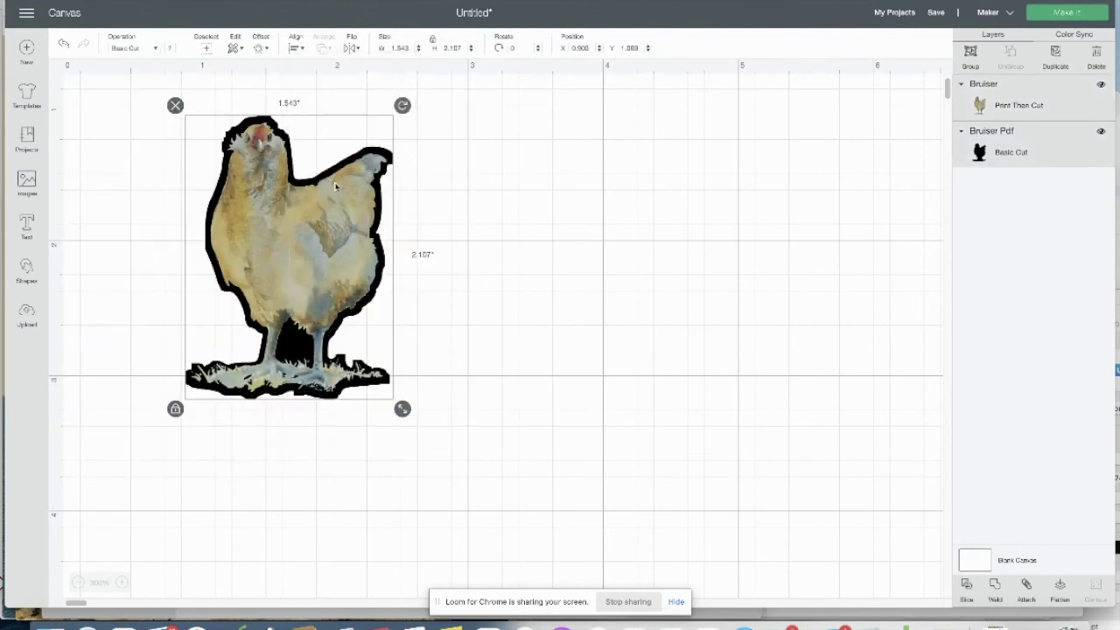
pyautogui.click(506, 263)
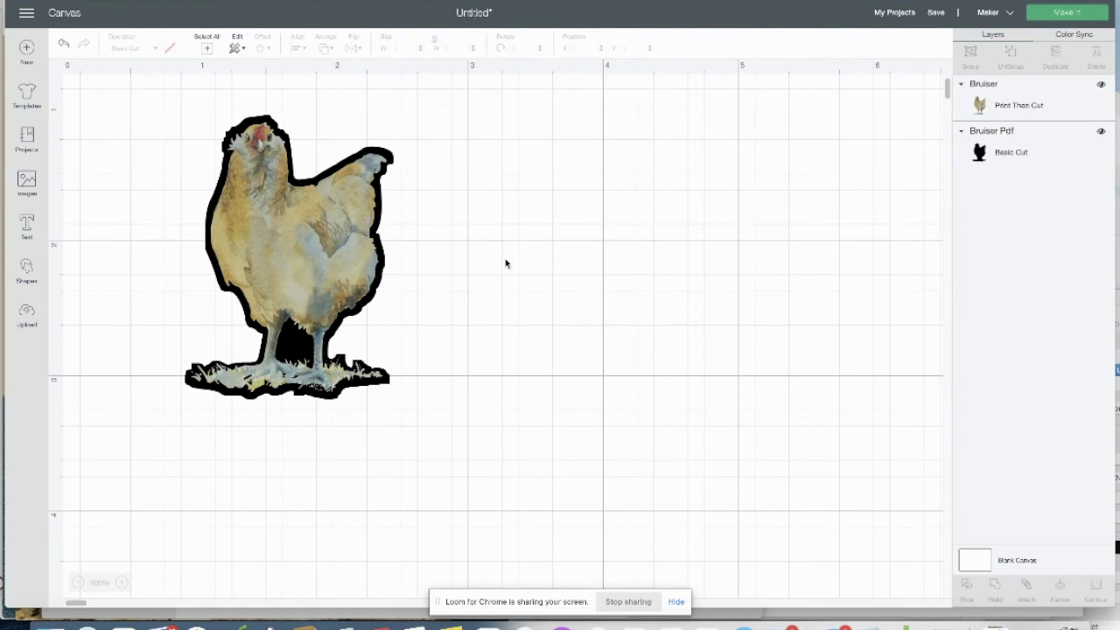